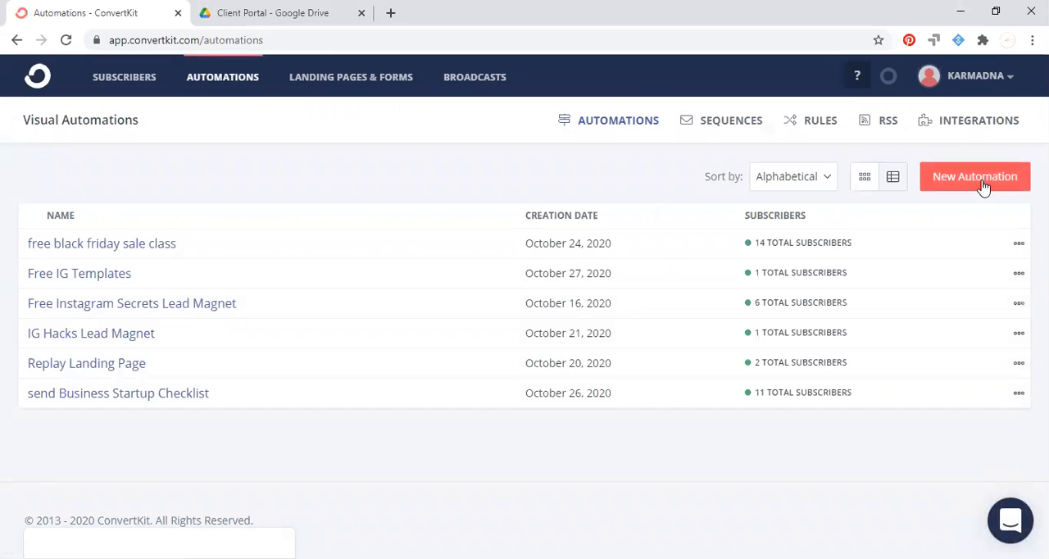
Create a new automation from scratch triggered by joining a form, and start creating a new form for it.
left_click(982, 185)
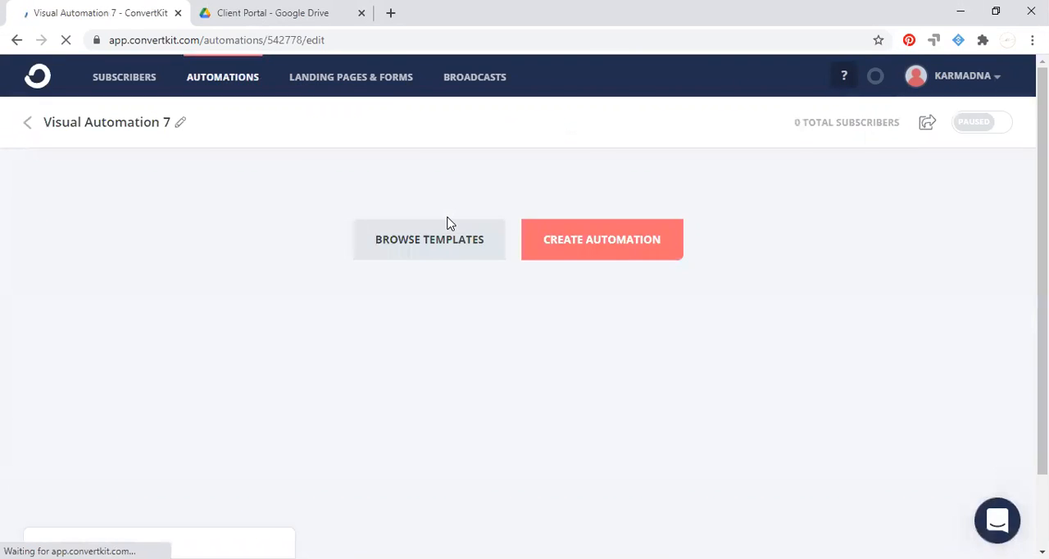
left_click(607, 251)
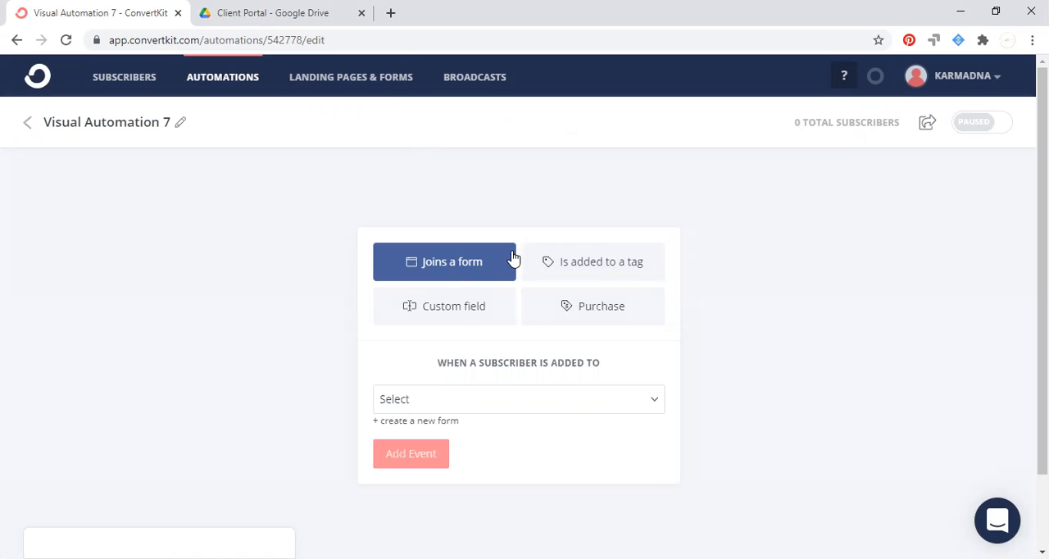
scroll(514, 257, "down", 1)
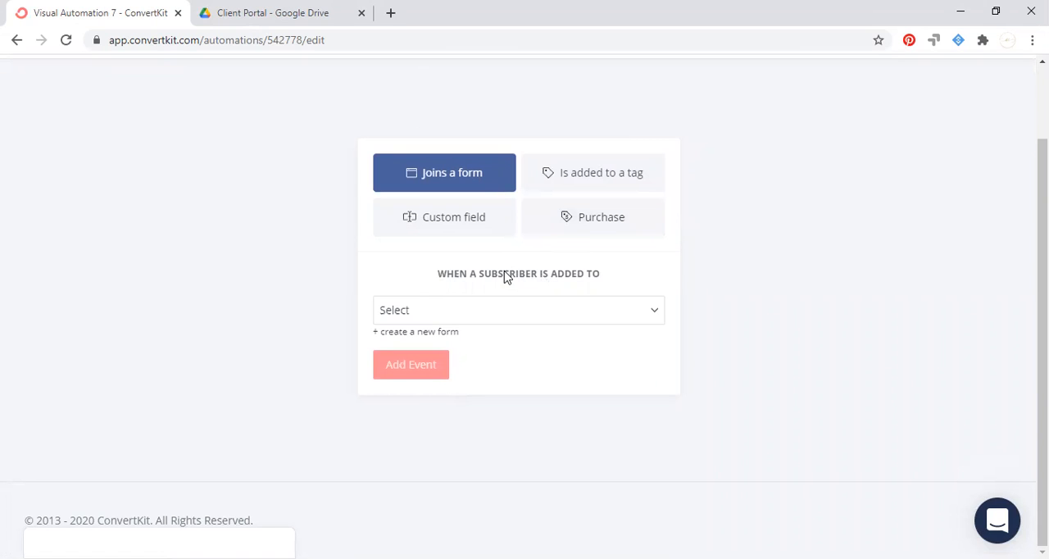
left_click(477, 318)
left_click(408, 280)
left_click(410, 336)
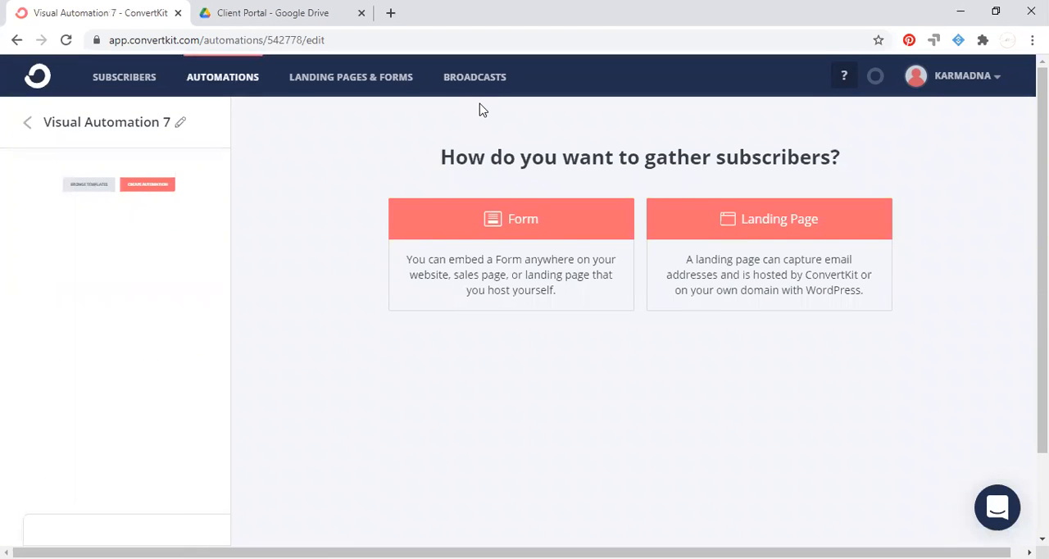
Rename the automation as "TEST 7".
left_click(154, 125)
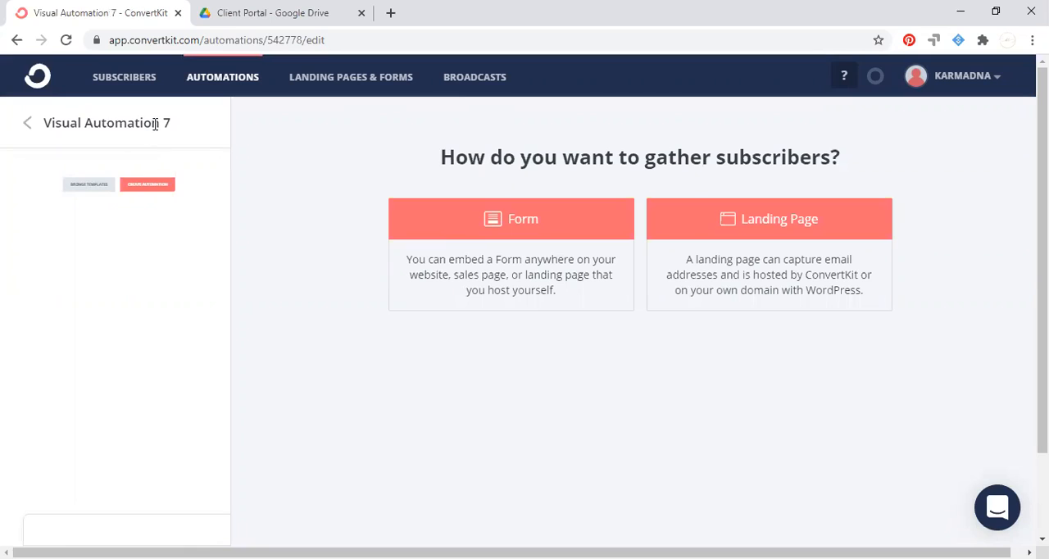
left_click(167, 121)
left_click_drag(167, 120, 2, 128)
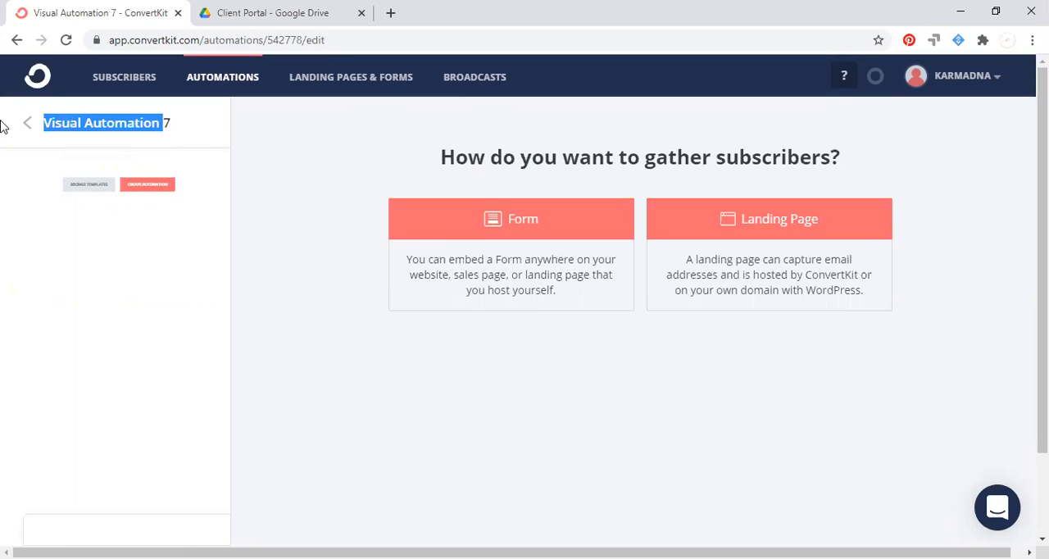
type("TEST7")
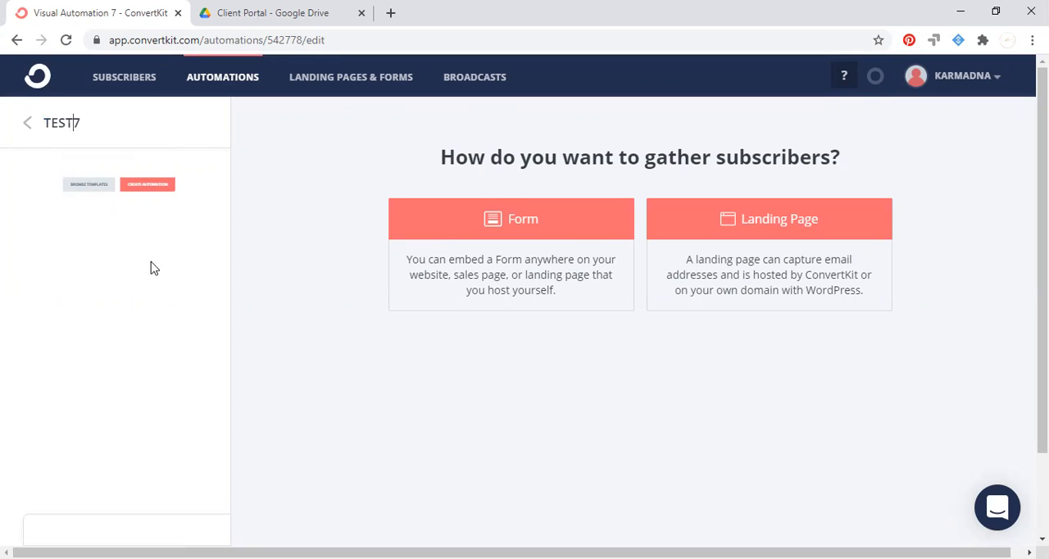
key("Delete")
Choose a landing page for gathering subscribers and pick the Cypress template.
left_click(764, 238)
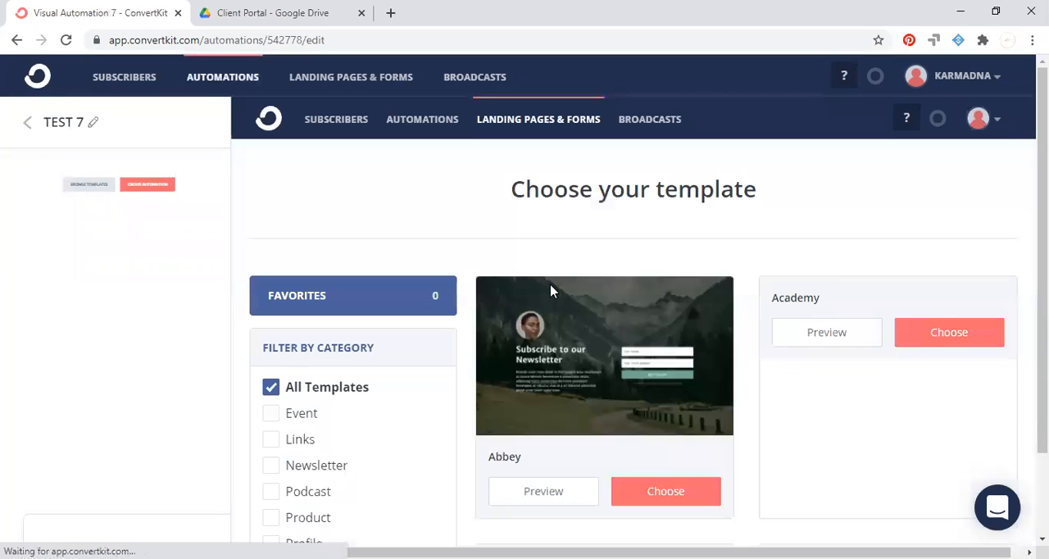
scroll(880, 204, "down", 8)
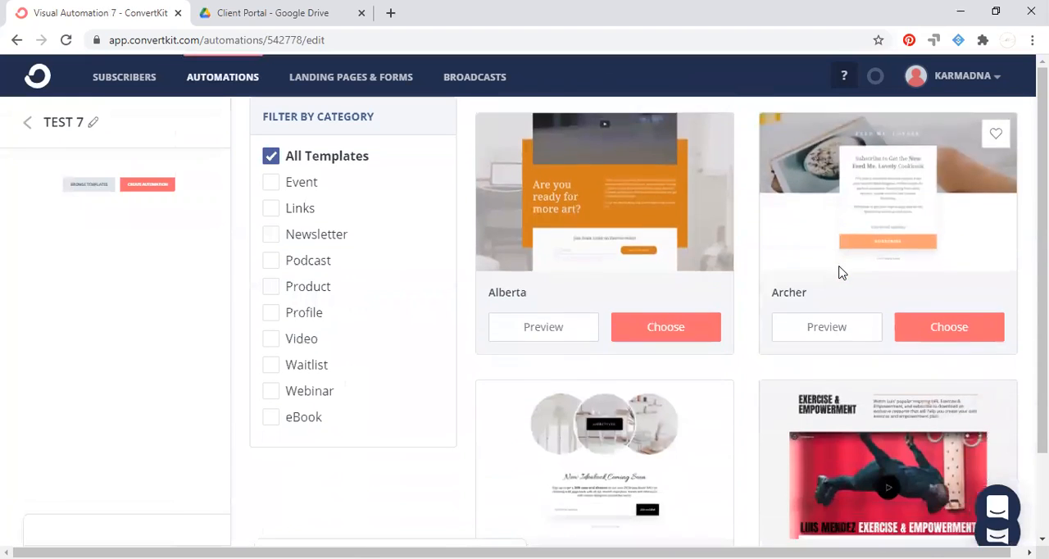
scroll(829, 345, "down", 8)
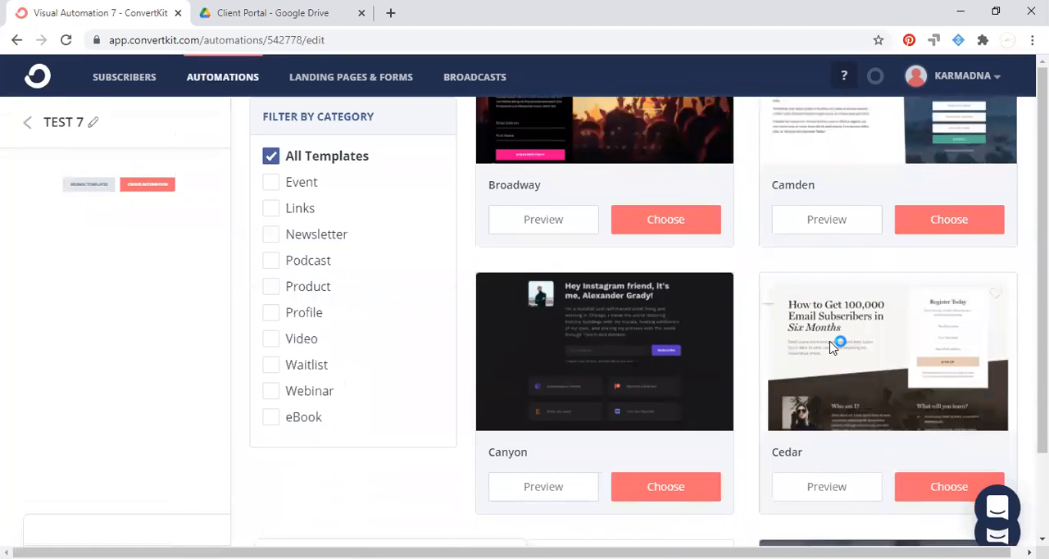
scroll(829, 346, "down", 3)
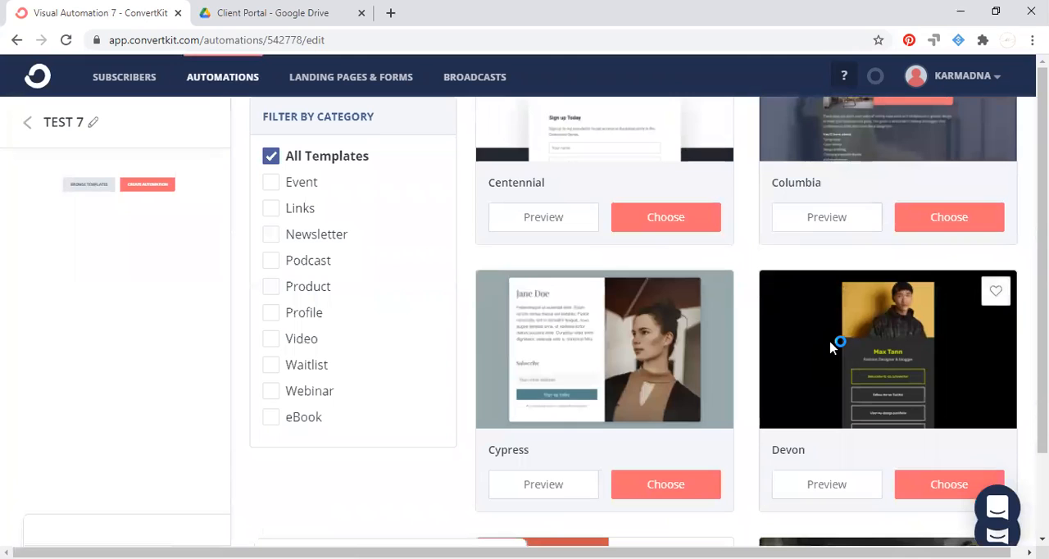
scroll(829, 346, "down", 5)
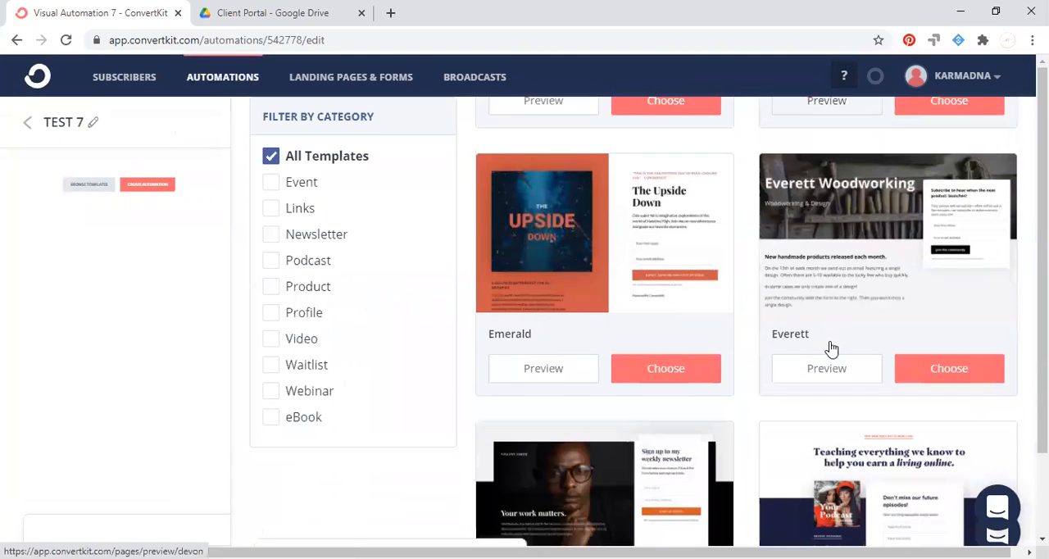
scroll(829, 345, "down", 8)
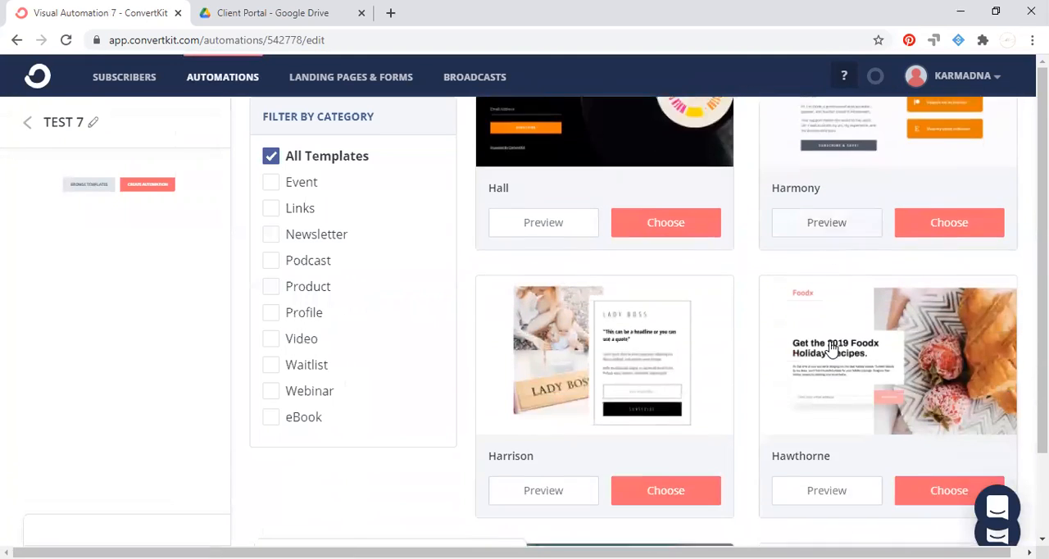
scroll(830, 346, "down", 1)
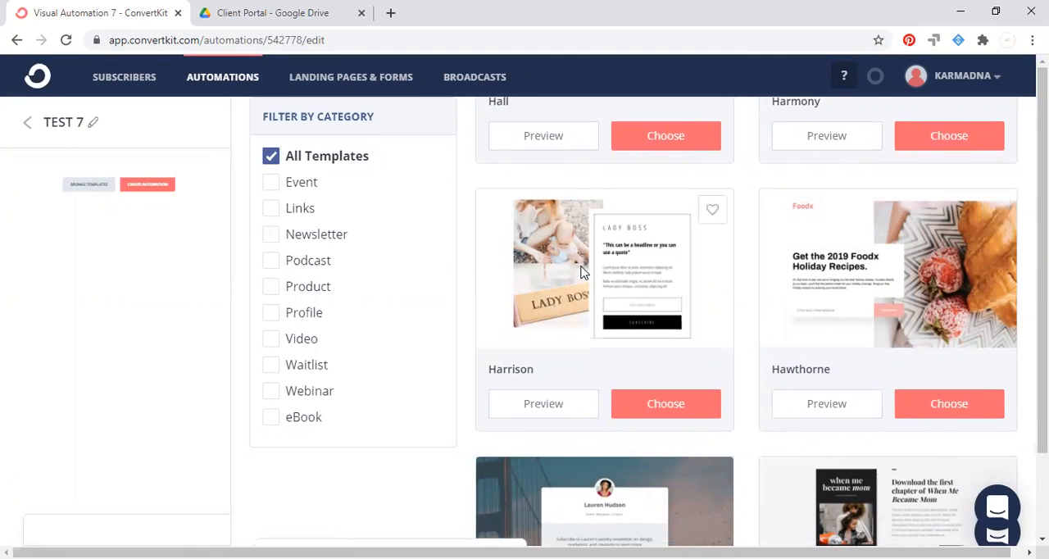
scroll(580, 272, "up", 15)
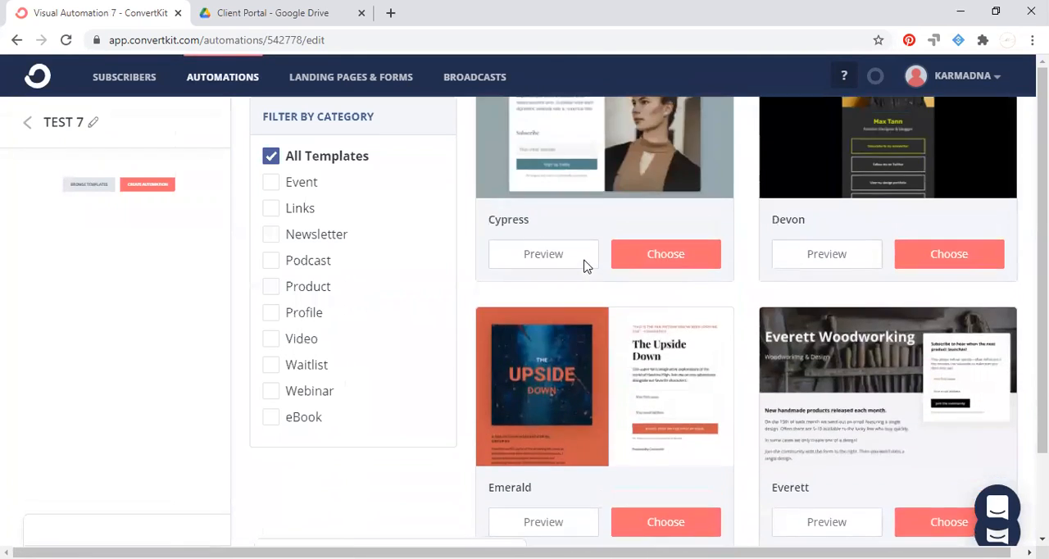
scroll(587, 272, "down", 3)
left_click(655, 332)
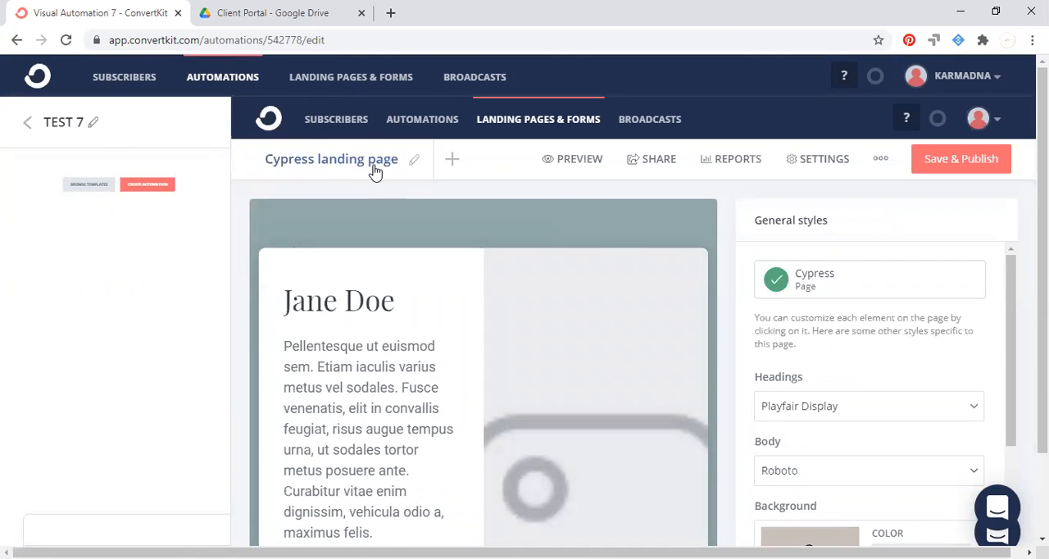
Rename the Cypress landing page as "TEST 7".
left_click(413, 162)
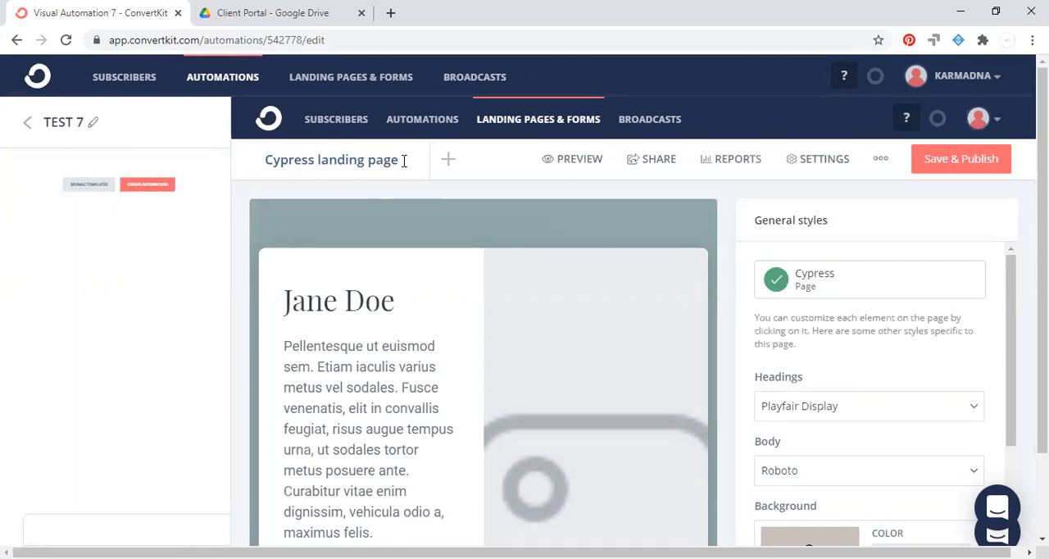
left_click_drag(403, 161, 222, 134)
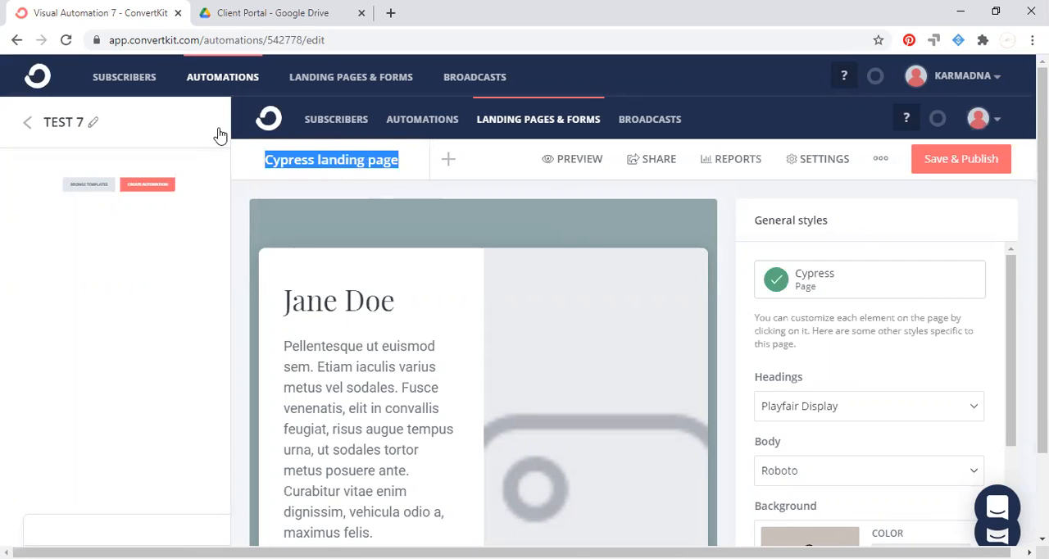
type("TEST")
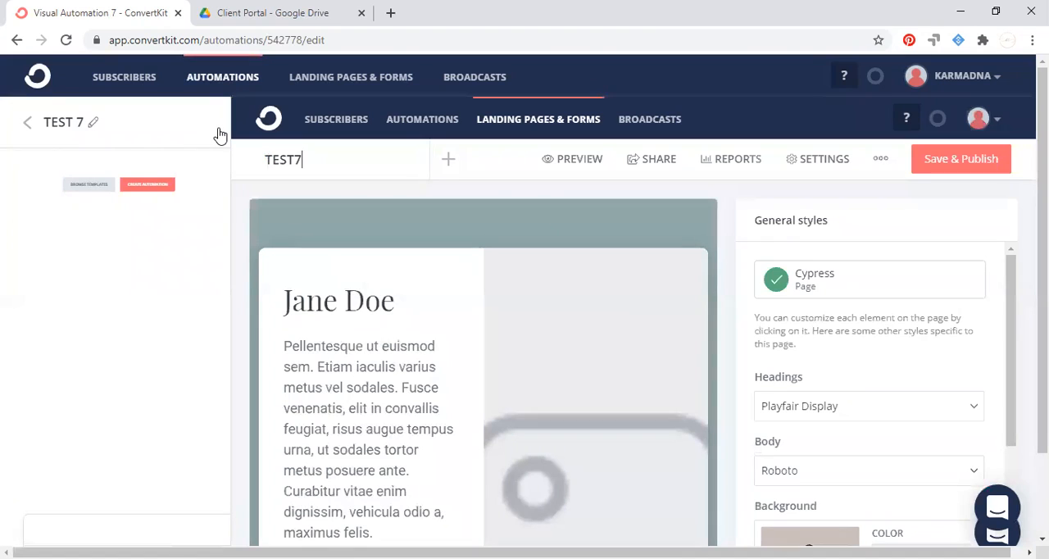
type(" 7")
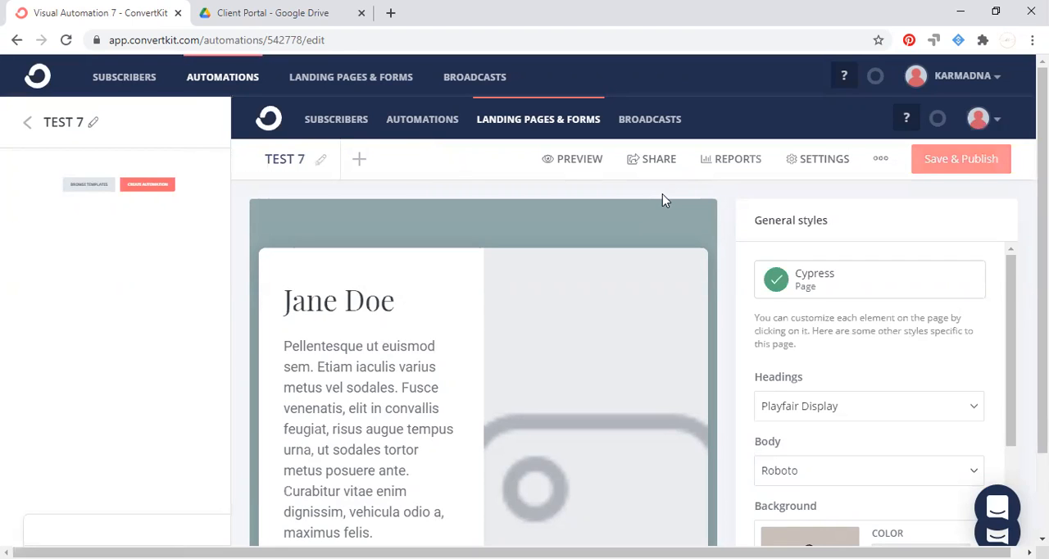
Replace the placeholder name in the landing page's main heading with "KARMADNA".
scroll(459, 307, "down", 2)
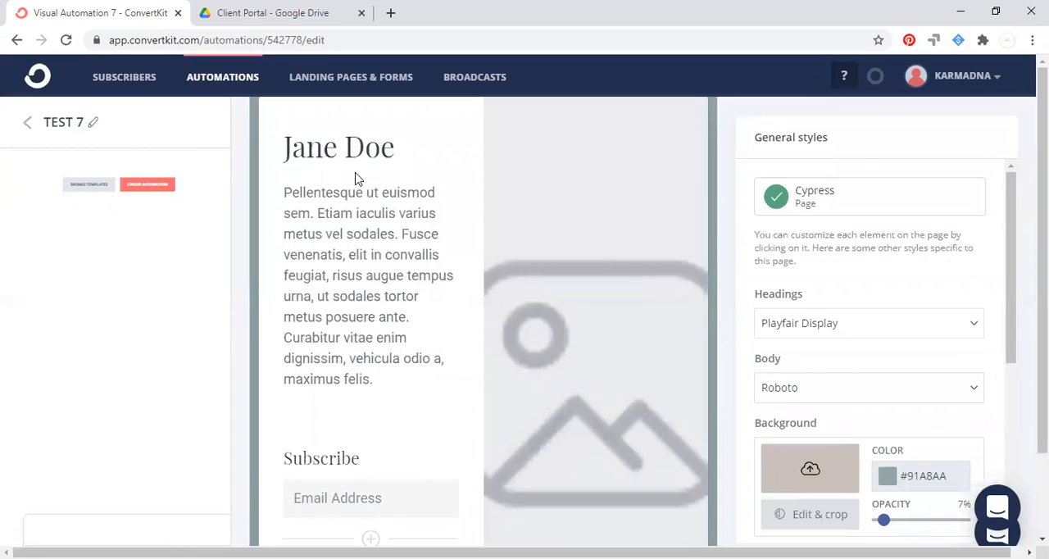
left_click(408, 148)
left_click_drag(409, 148, 247, 174)
type("KARMADNA")
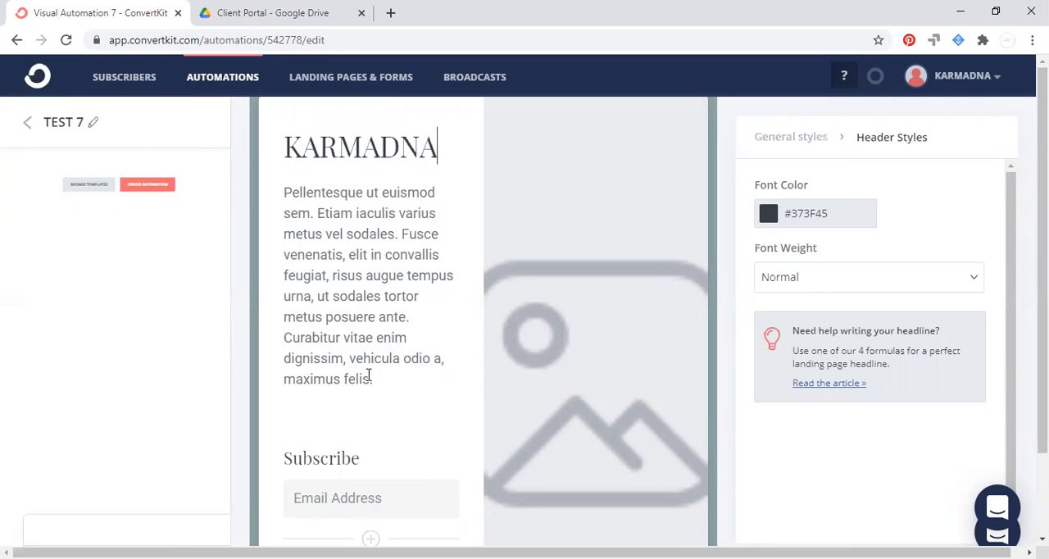
Replace the placeholder paragraph under the heading with "Sign up to receive a Free IG Hacks Checklist.".
left_click_drag(371, 379, 254, 174)
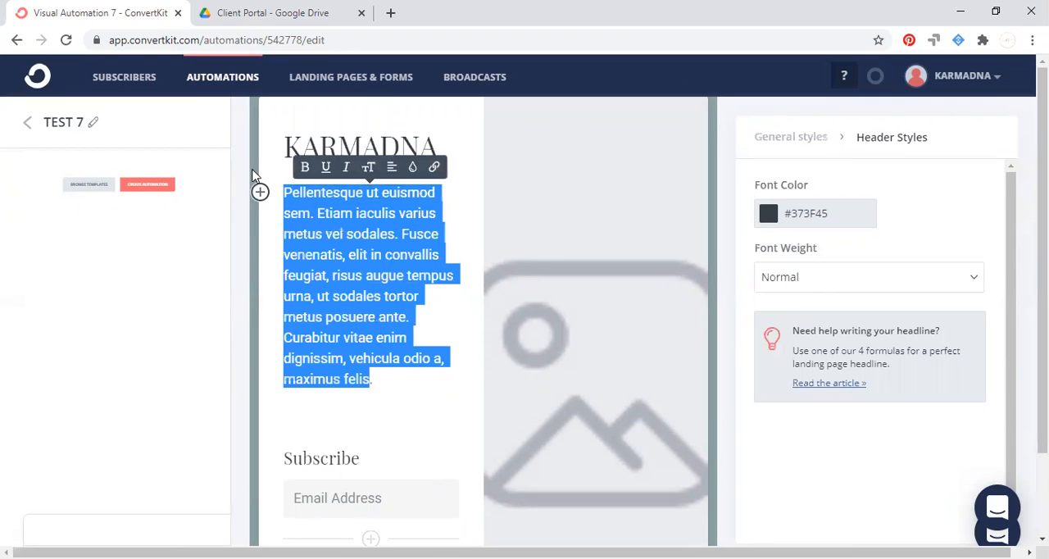
type("Sign uo")
key("BackSpace")
key("BackSpace")
type("p t")
type("p ")
type("o recee")
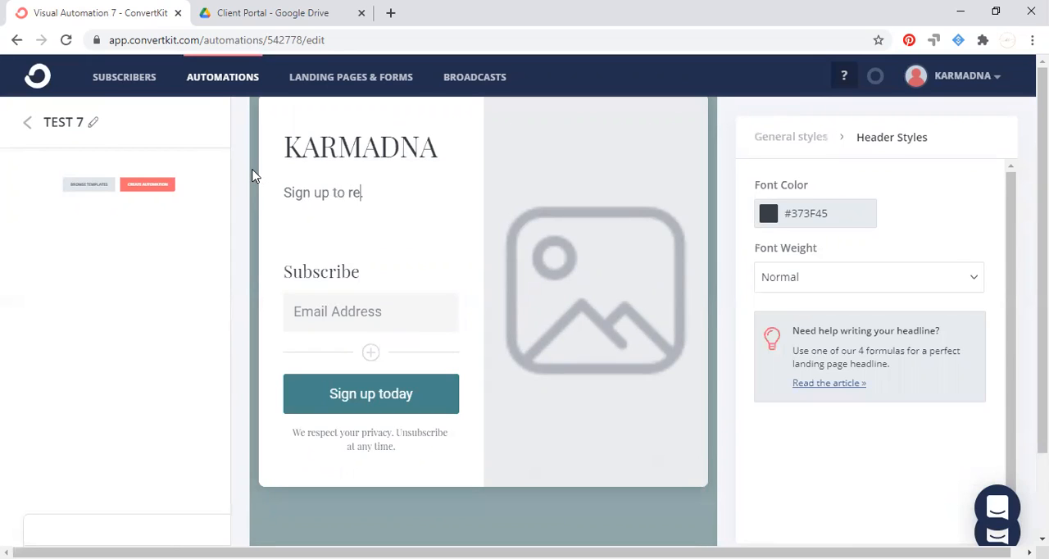
key("BackSpace")
type("ive a Free ")
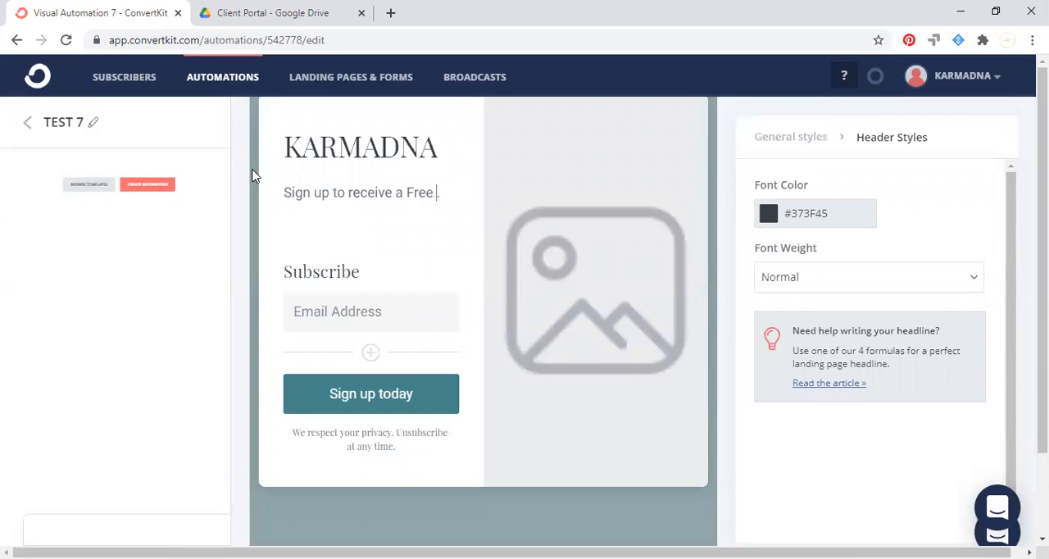
type("IG Hacks")
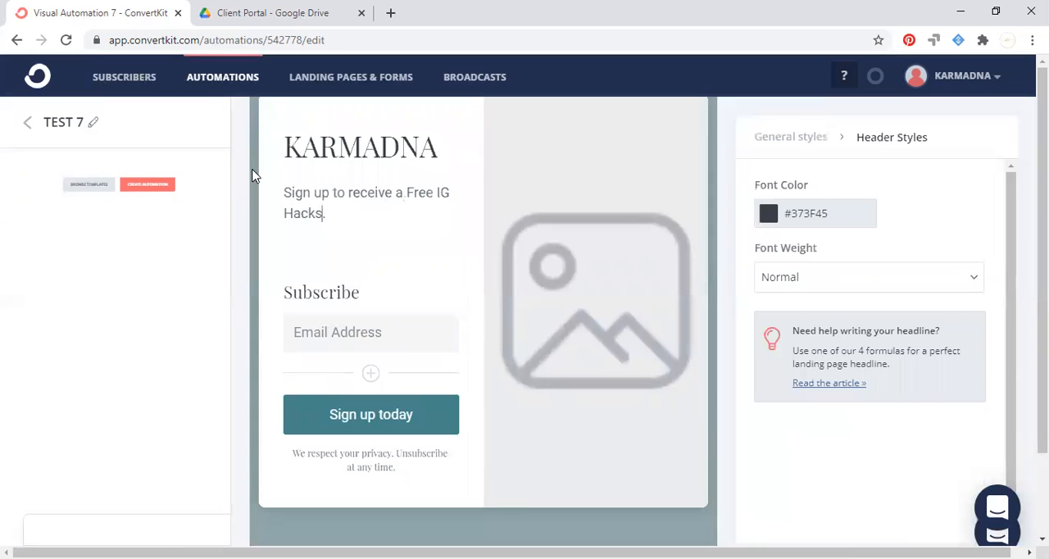
type(" Checklist")
Change the form header above the email field to "Sing up".
left_click(365, 291)
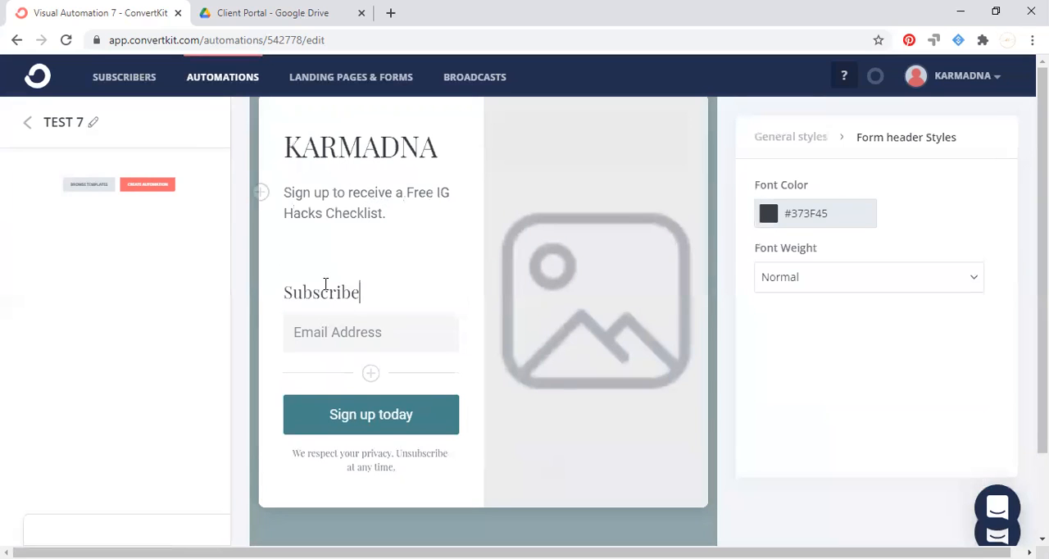
left_click_drag(370, 295, 287, 285)
key("BackSpace")
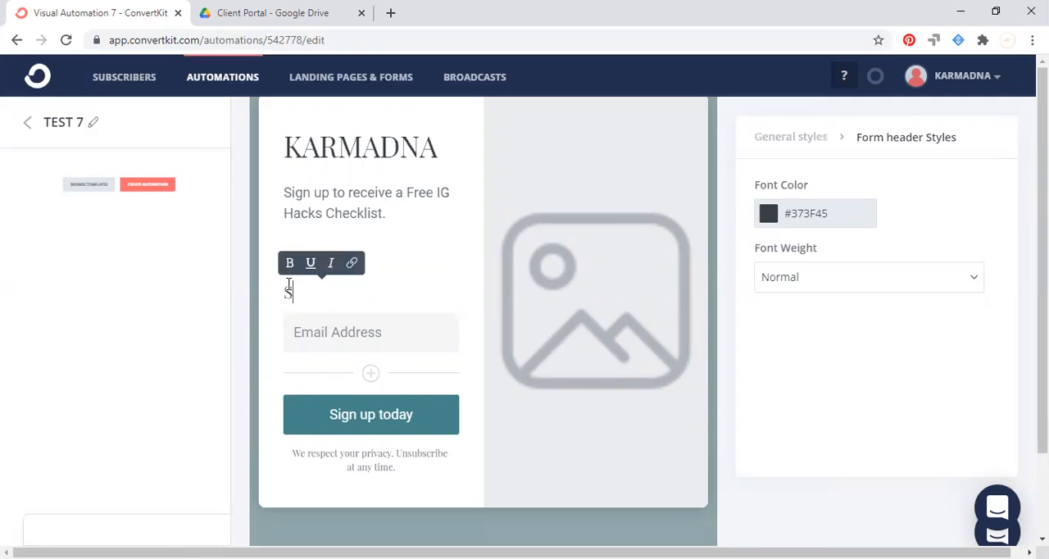
type("Sing up")
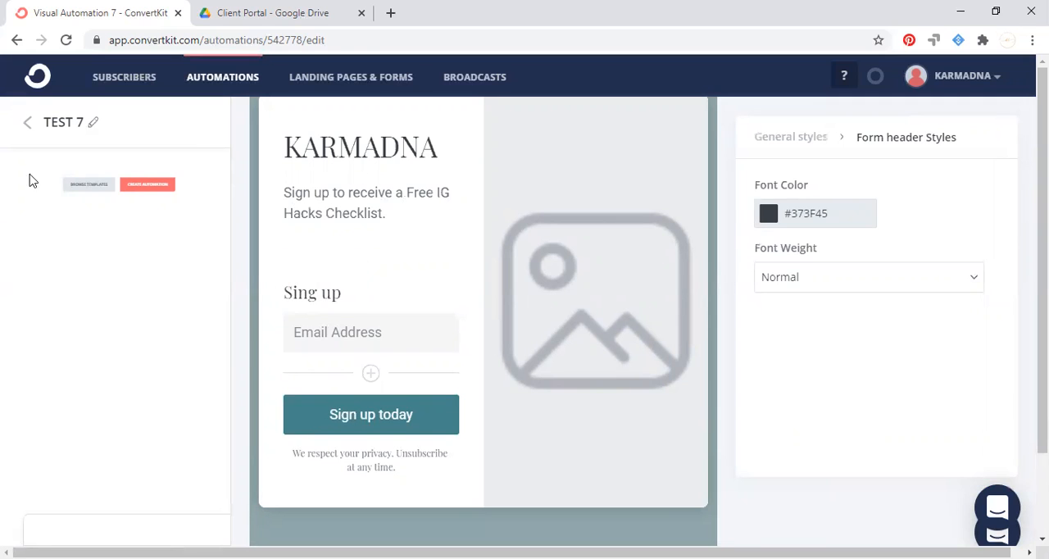
Add a First Name custom field below the email address field and make it required.
left_click(366, 330)
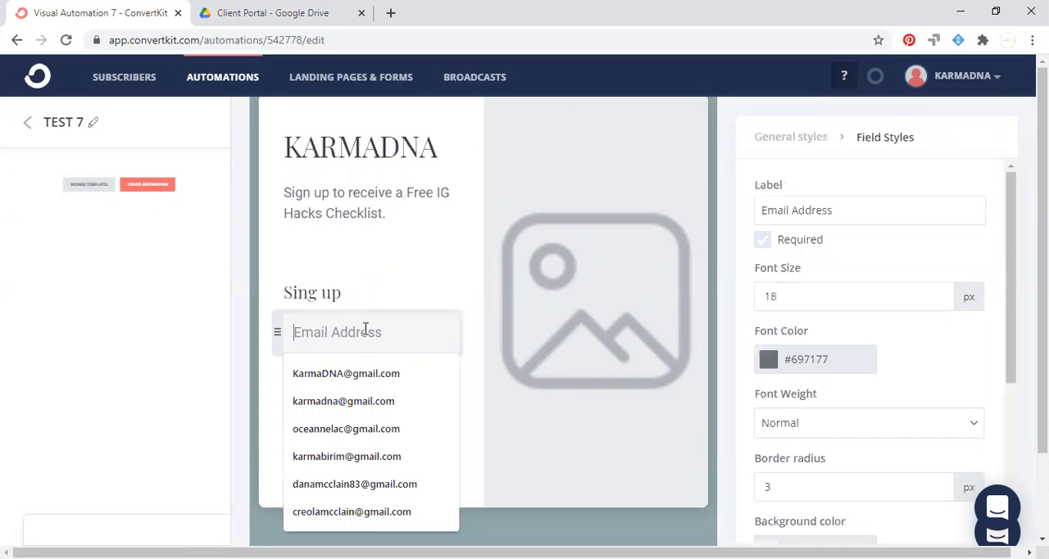
scroll(375, 267, "down", 1)
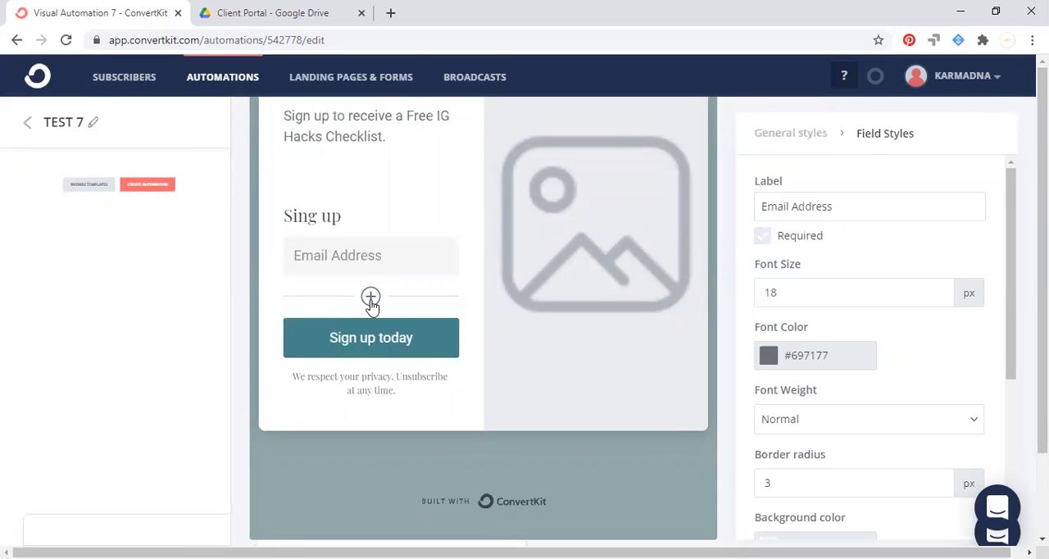
left_click(370, 296)
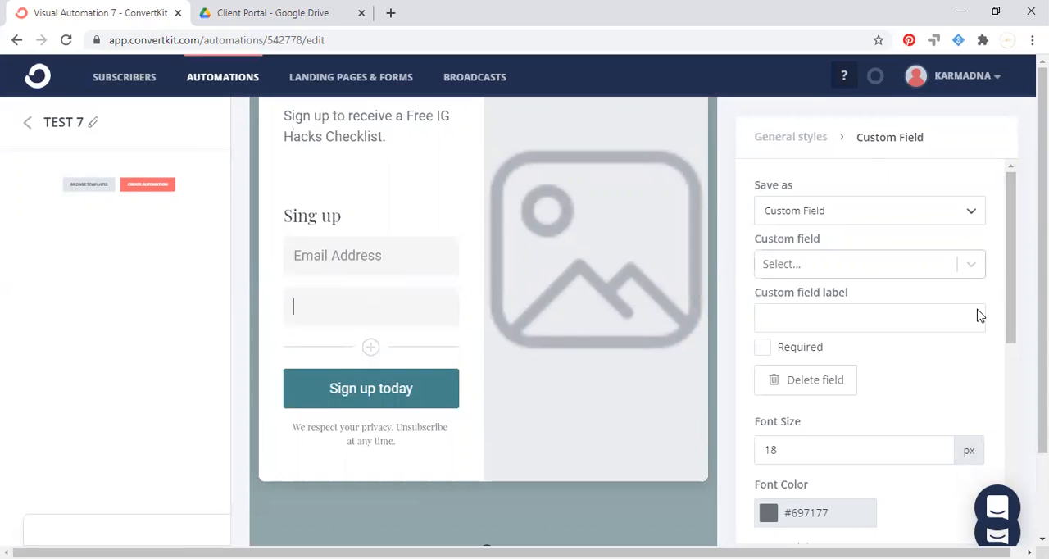
left_click(970, 265)
left_click(909, 303)
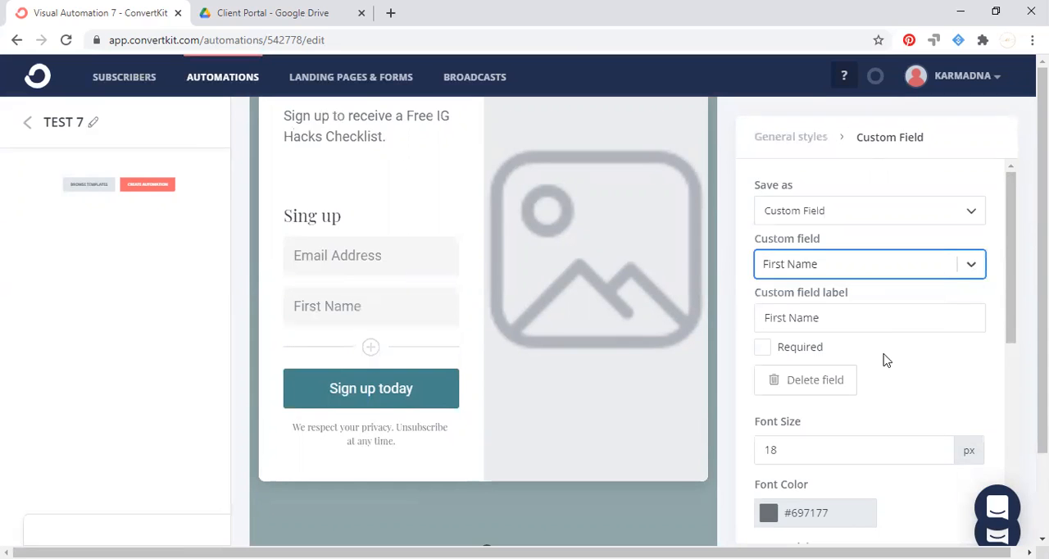
left_click(761, 351)
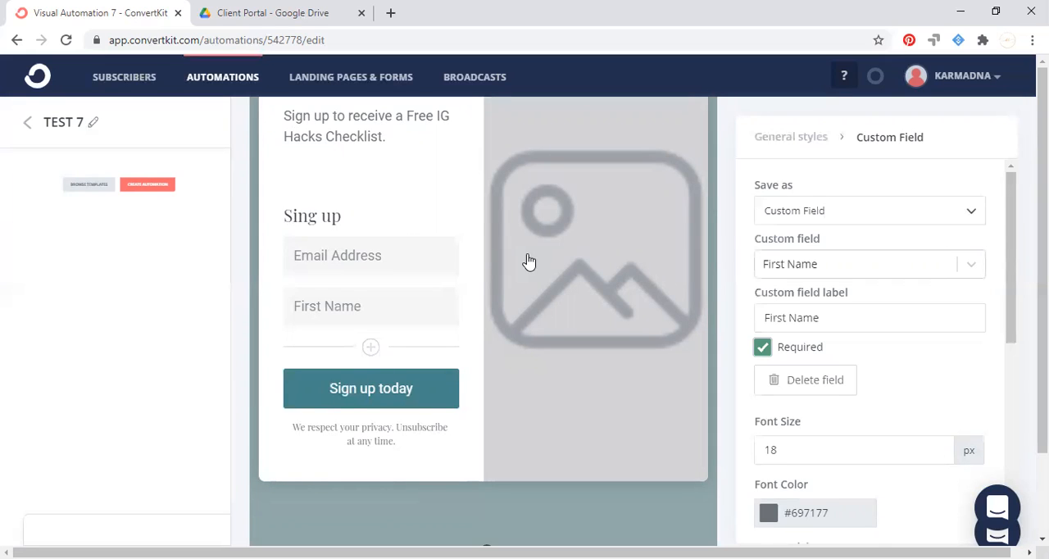
scroll(572, 263, "up", 1)
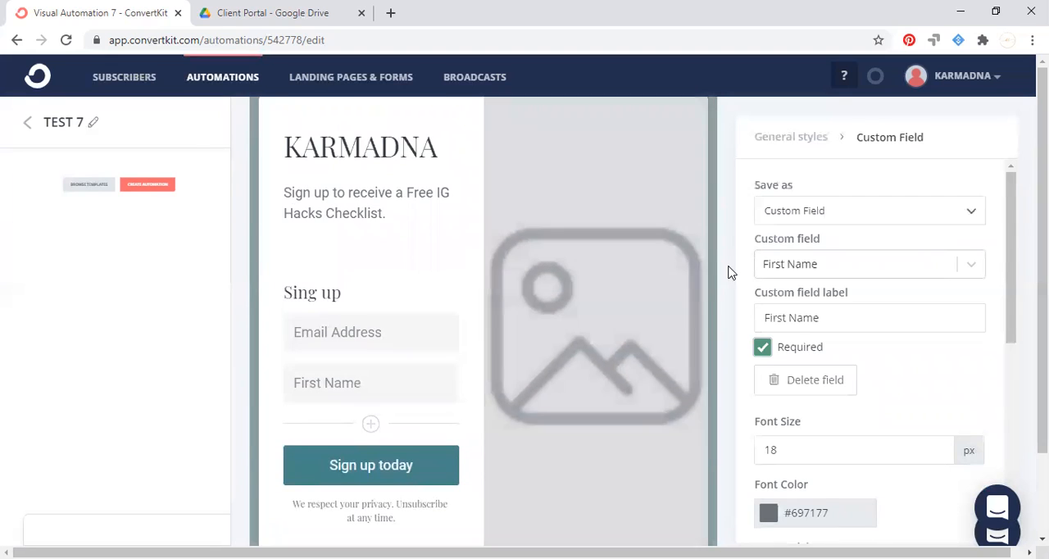
Replace the landing page's placeholder image by uploading "Copy of YouTube Banner (1)" from the Downloads folder.
left_click(630, 286)
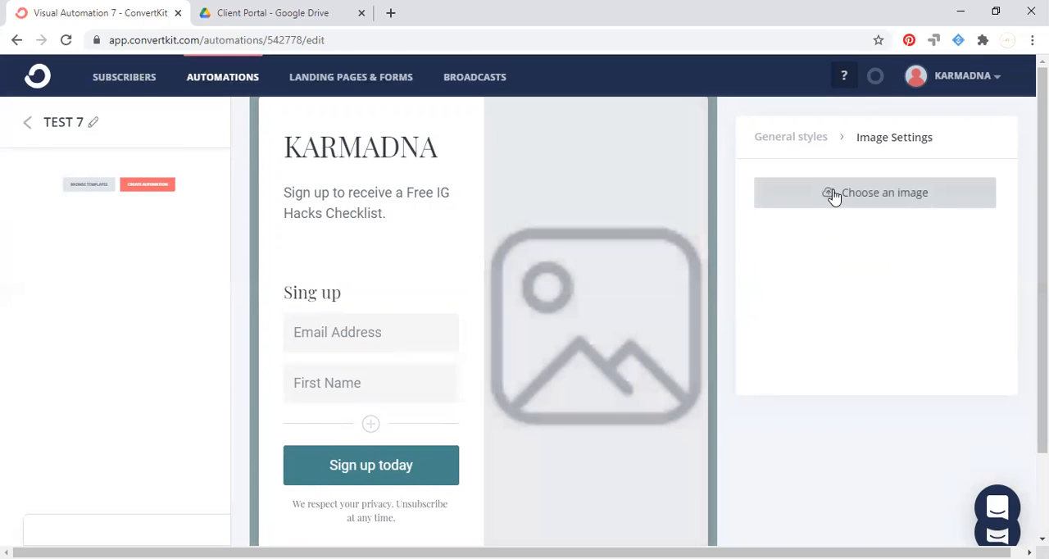
left_click(834, 195)
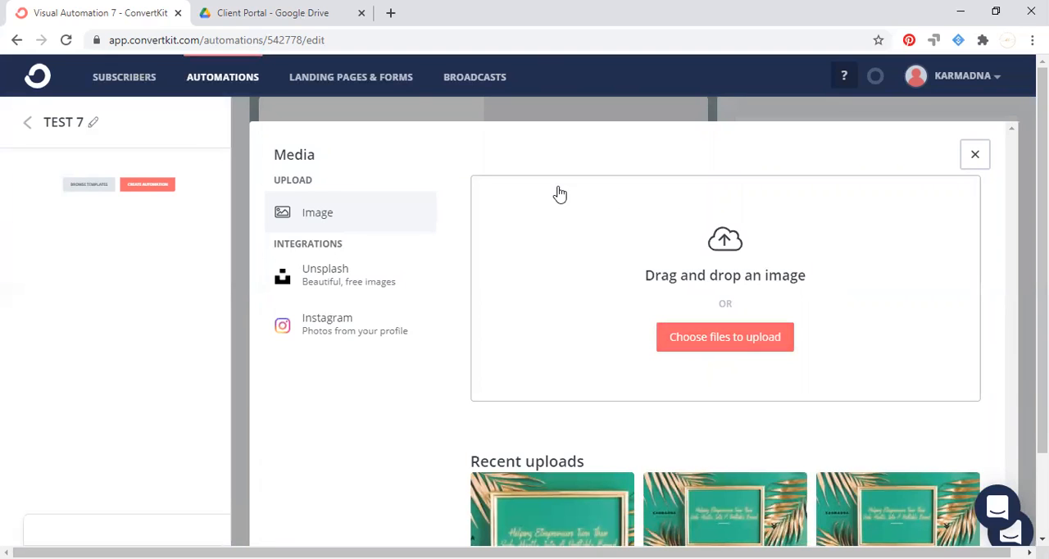
left_click(719, 347)
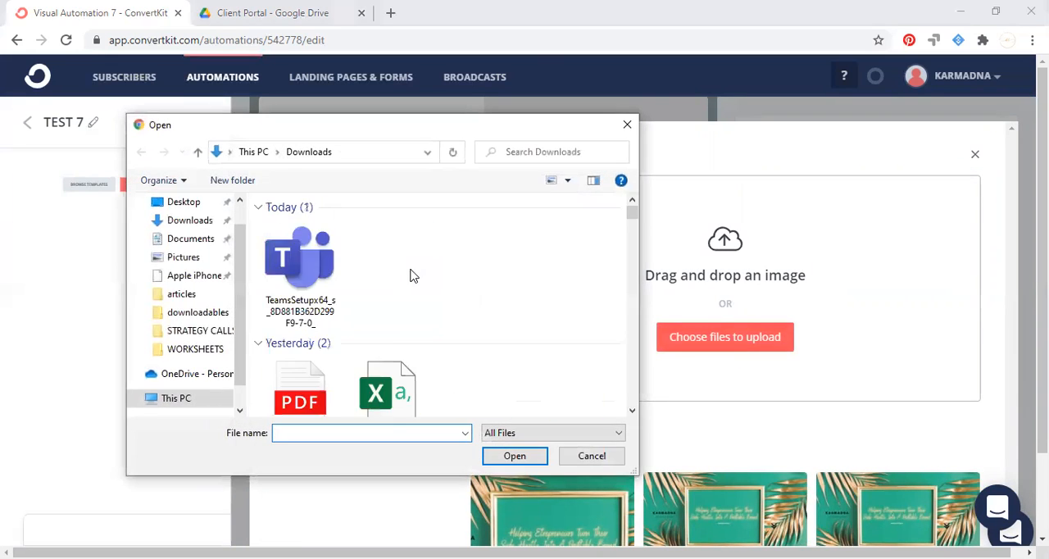
left_click(187, 223)
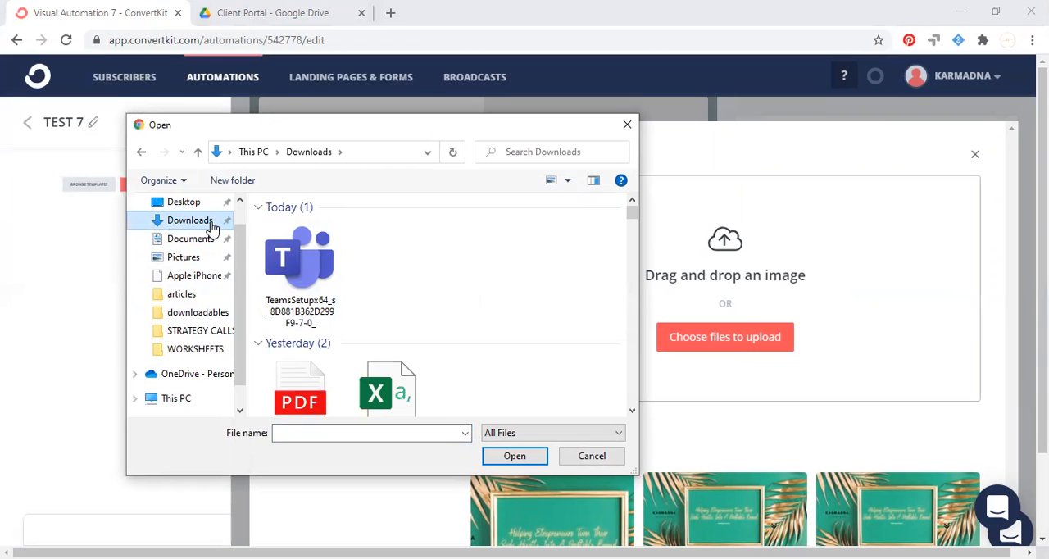
scroll(200, 231, "down", 1)
scroll(197, 229, "up", 1)
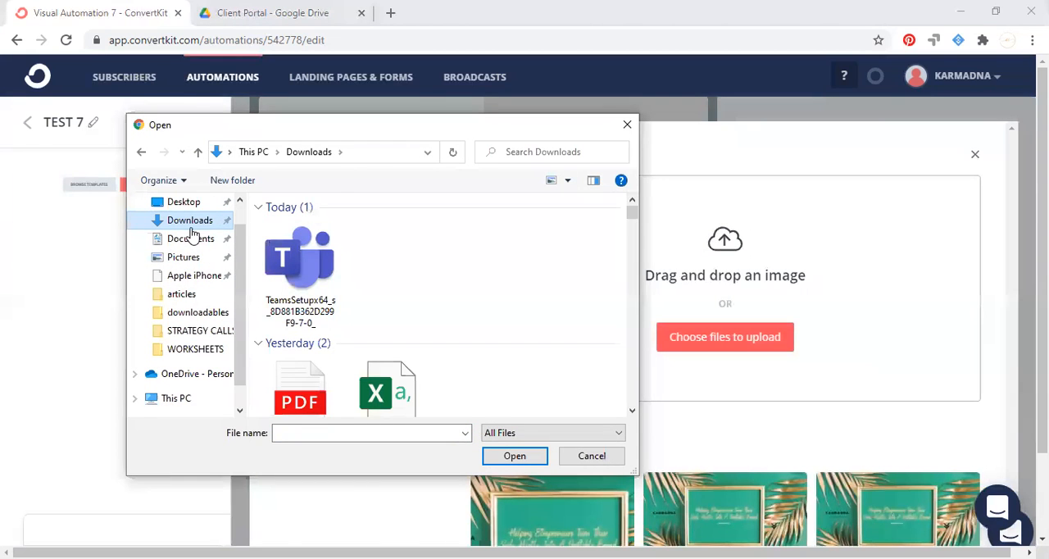
scroll(332, 266, "down", 10)
scroll(332, 262, "up", 4)
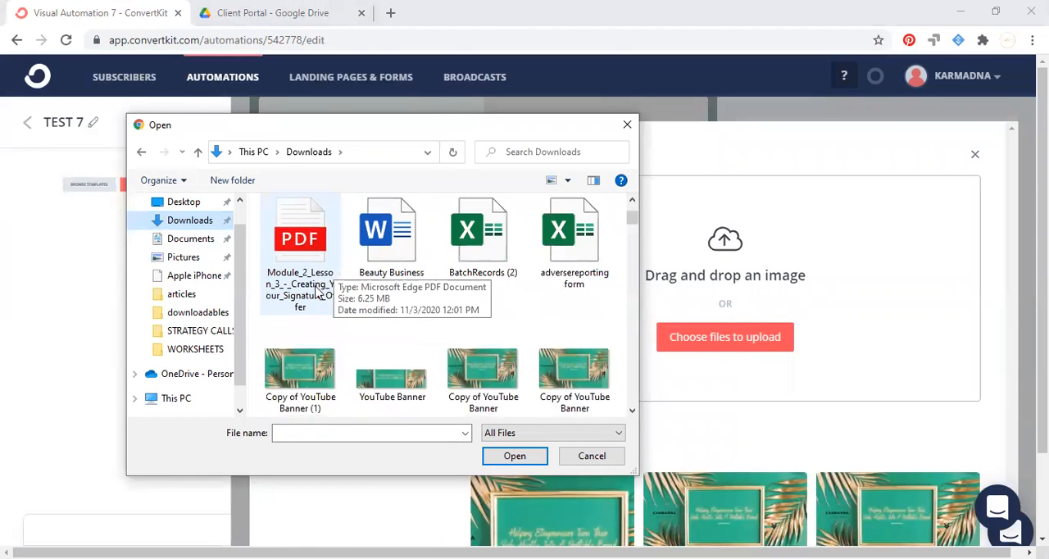
left_click(318, 372)
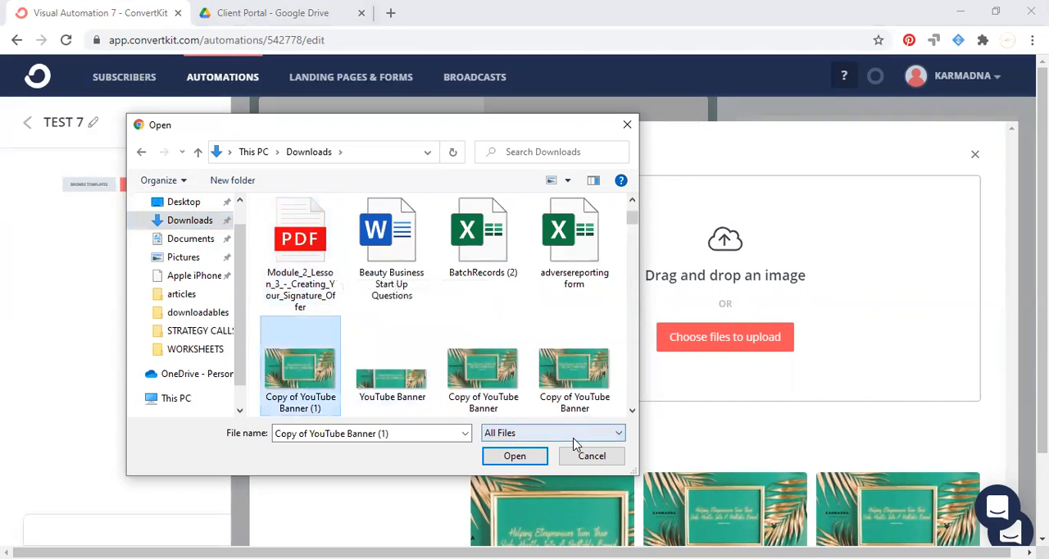
left_click(536, 452)
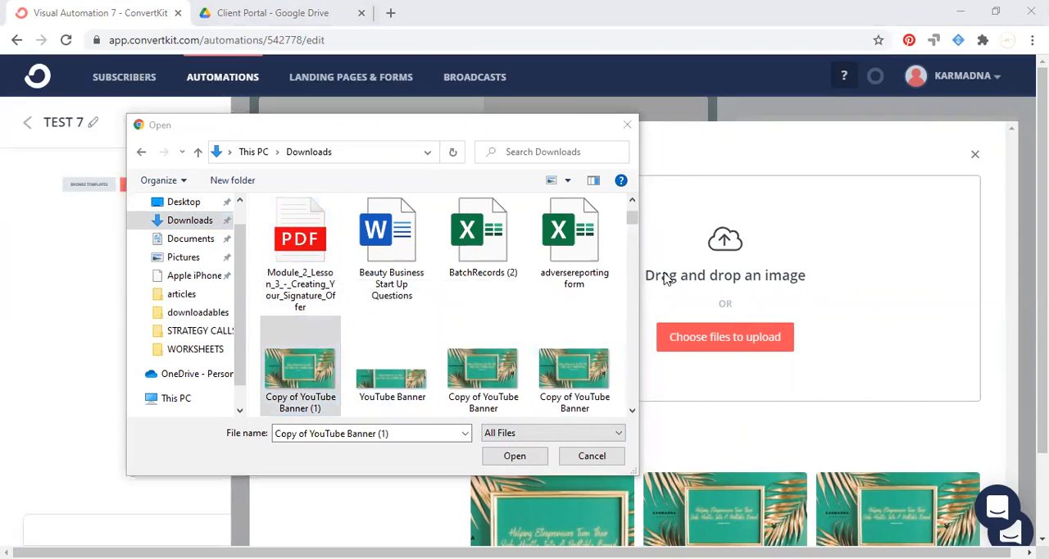
left_click_drag(463, 127, 449, 59)
left_click(498, 391)
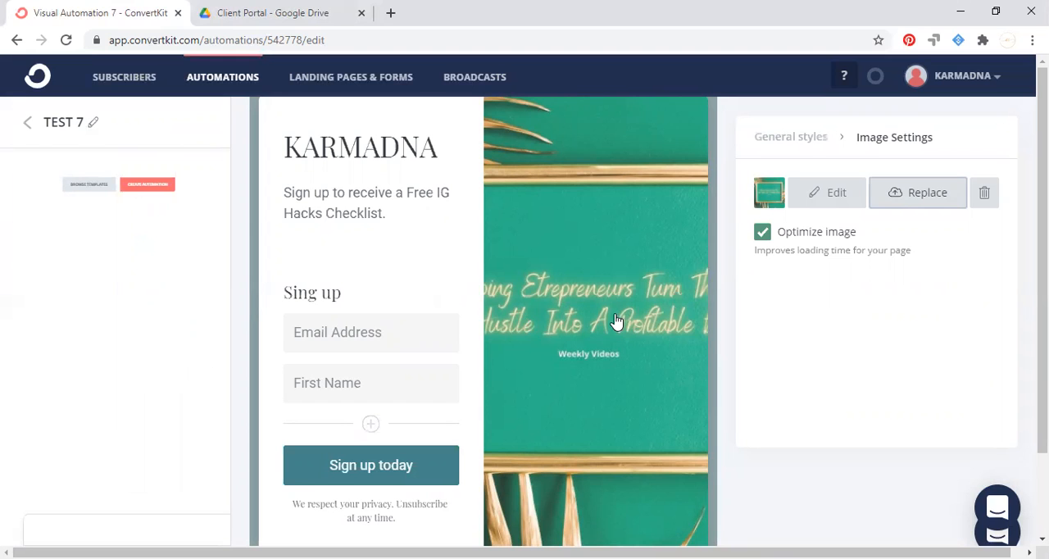
Crop a thin strip off the upper edge of the uploaded banner image and apply the edit.
left_click(829, 200)
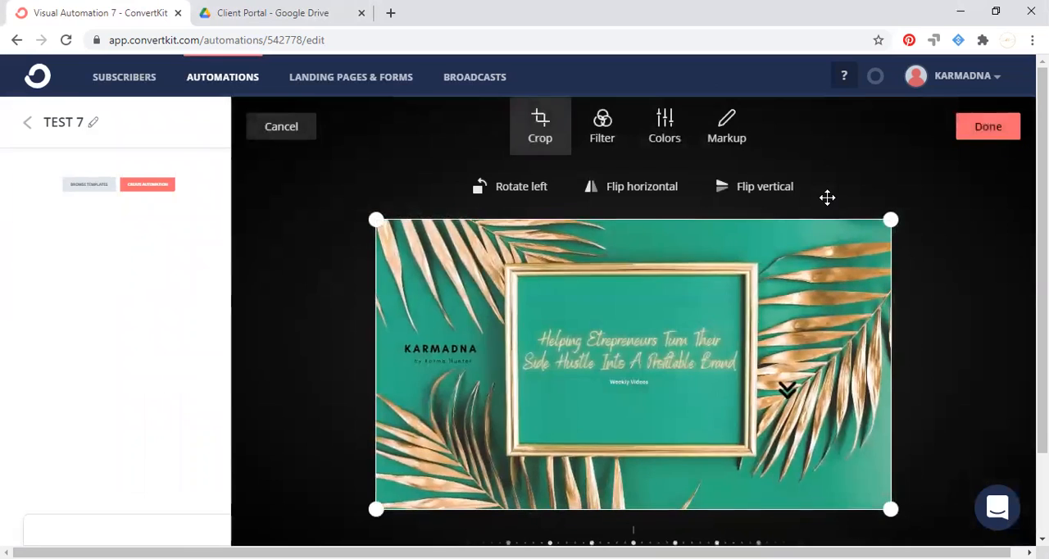
mouse_move(887, 215)
left_mouse_down()
mouse_move(681, 218)
mouse_move(974, 241)
mouse_move(896, 227)
left_mouse_up()
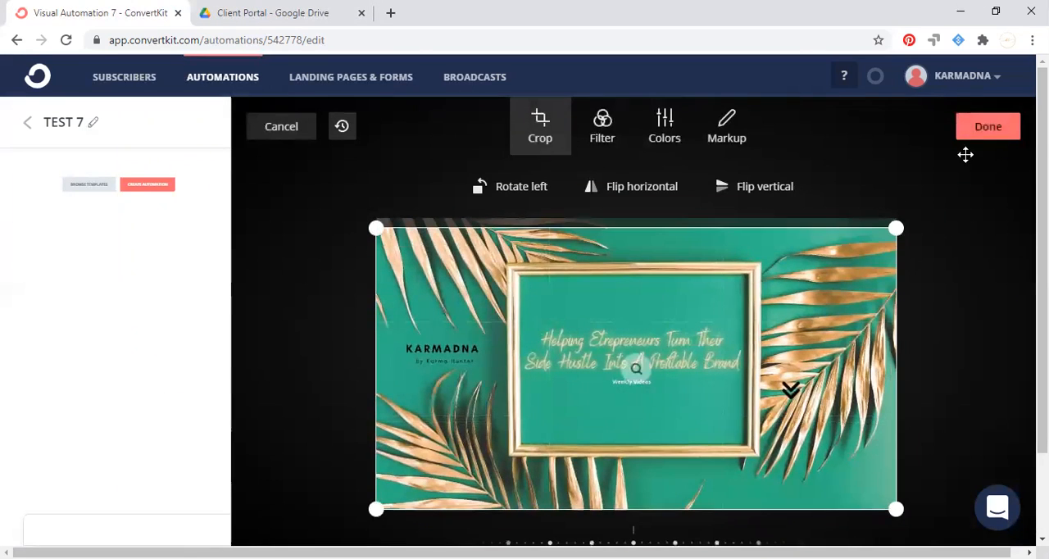
left_click(986, 132)
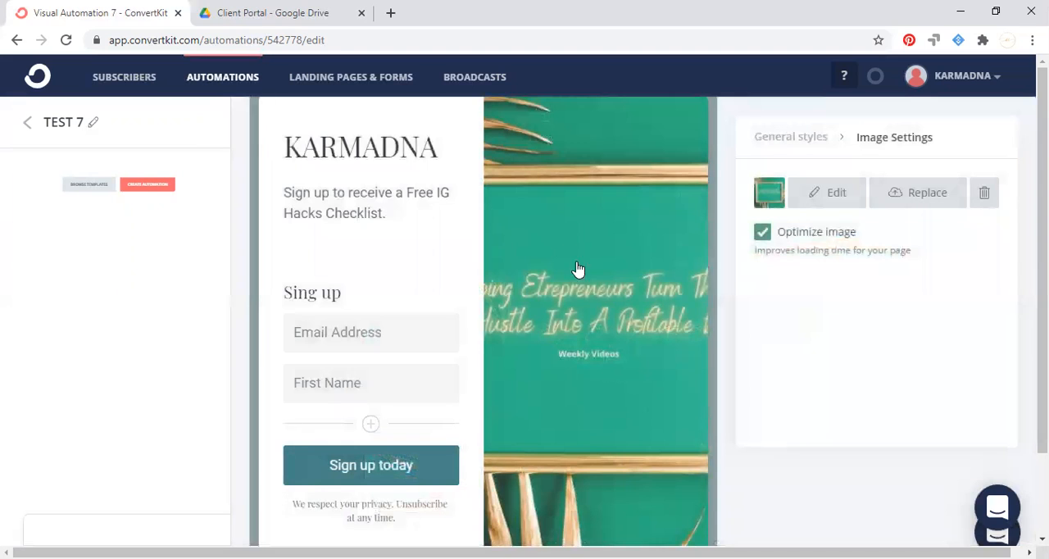
Turn off the Powered By ConvertKit link at the foot of the landing page.
scroll(512, 227, "down", 1)
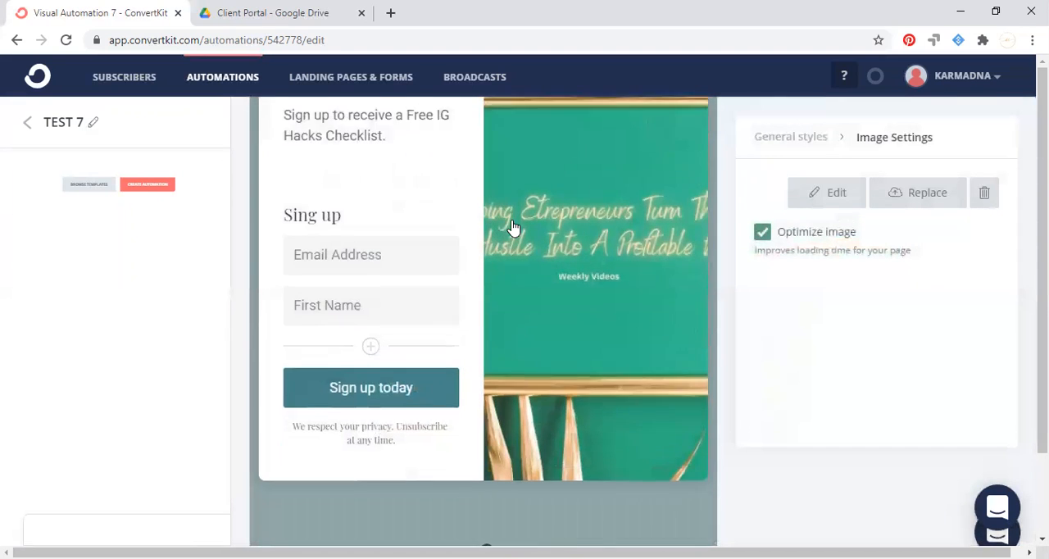
scroll(512, 227, "down", 2)
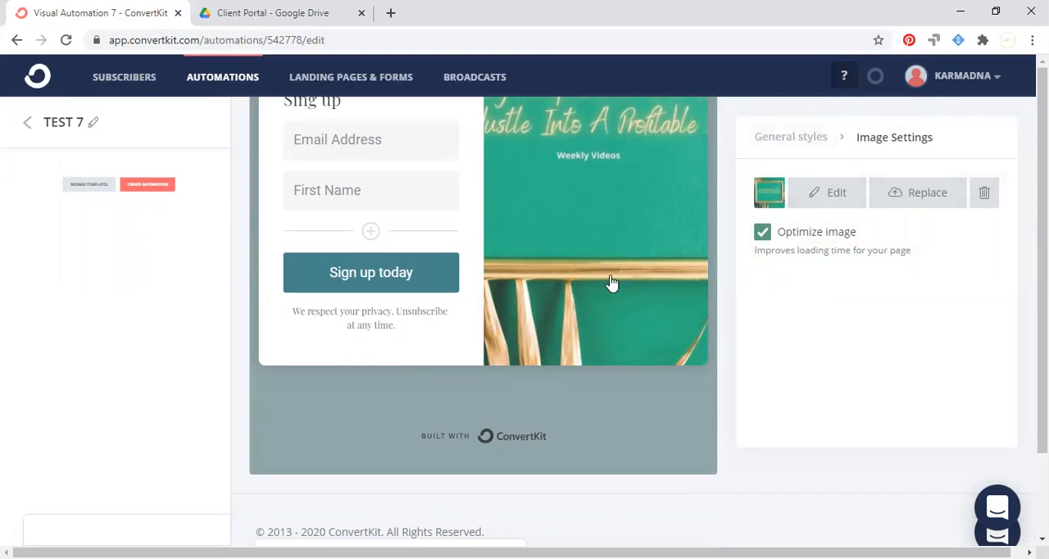
left_click(515, 436)
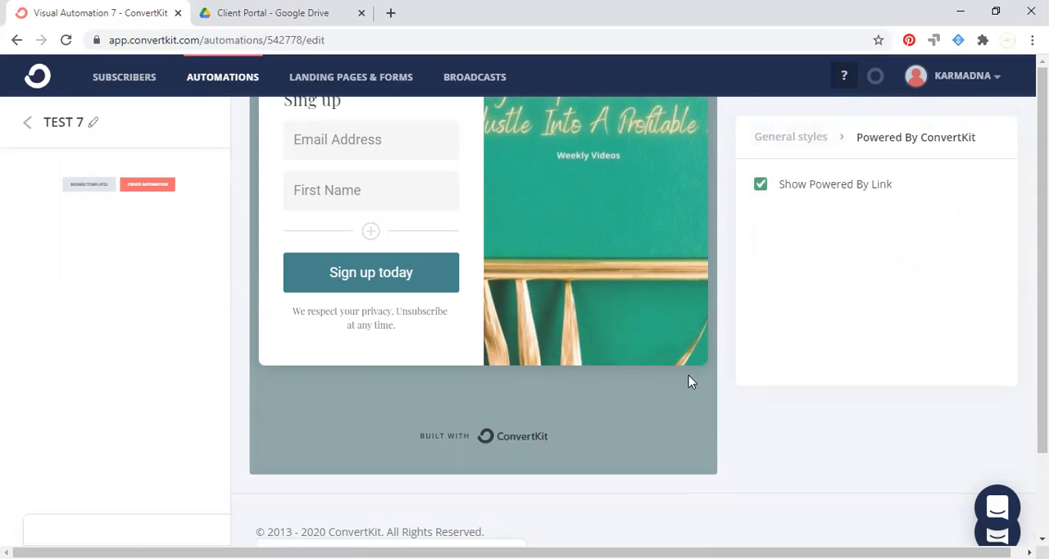
left_click(760, 183)
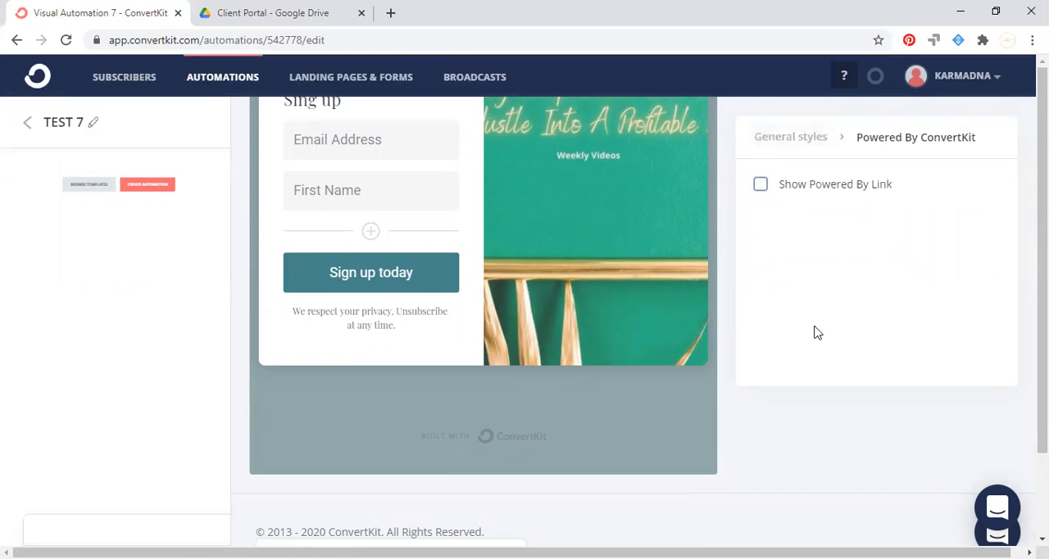
Preview the whole landing page, check its layout and image, and return to editing.
scroll(653, 436, "up", 4)
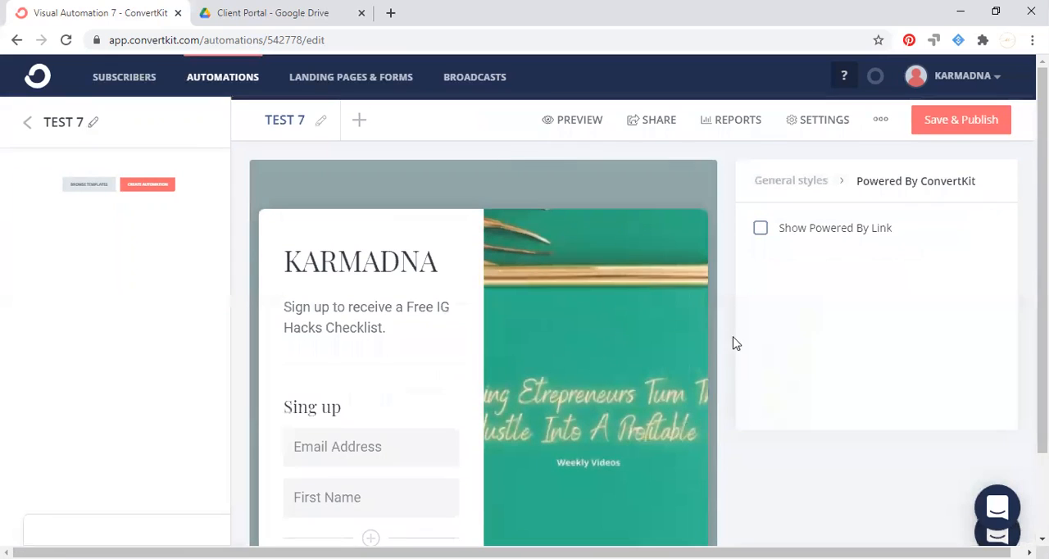
left_click(553, 121)
scroll(645, 164, "down", 2)
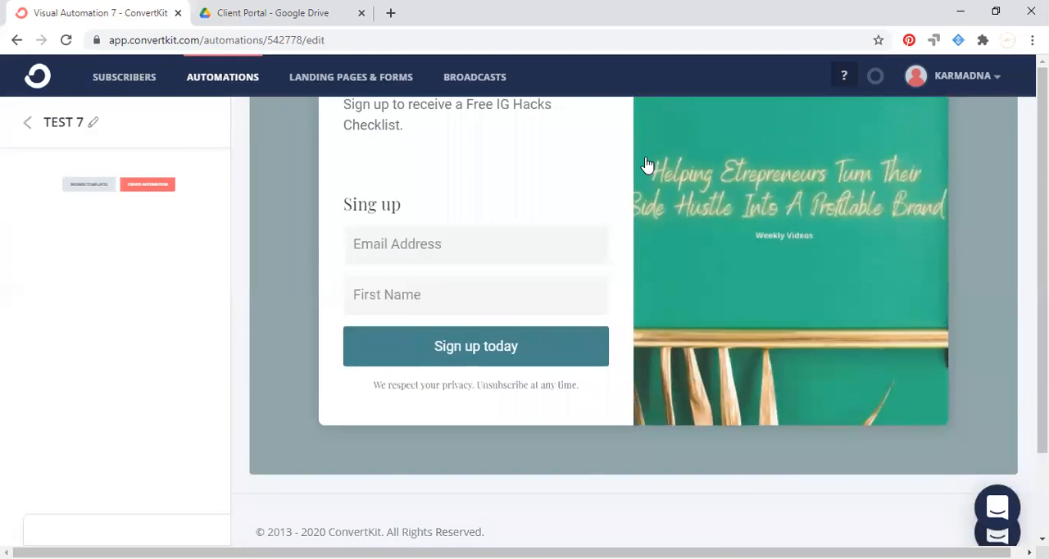
scroll(645, 163, "up", 2)
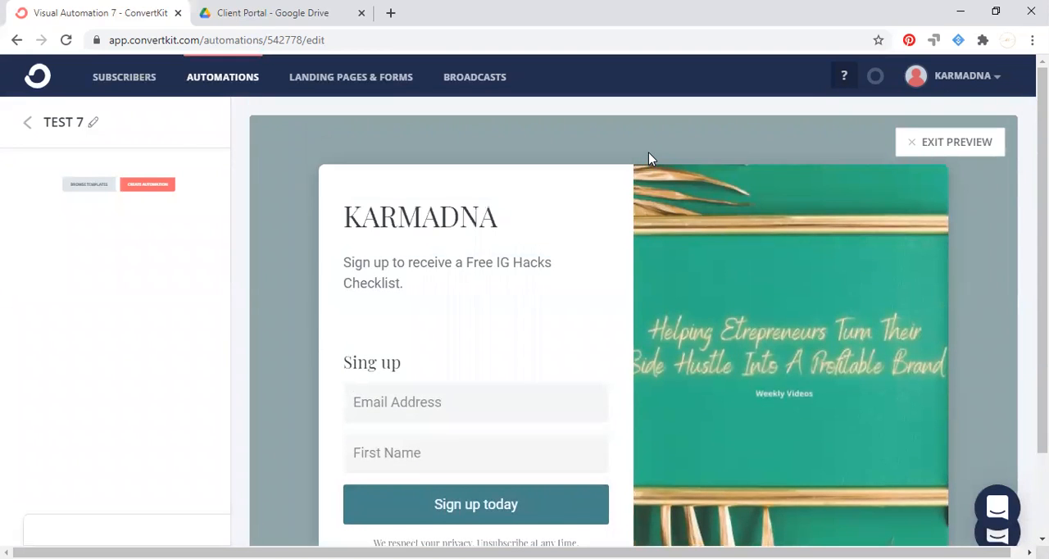
left_click(919, 146)
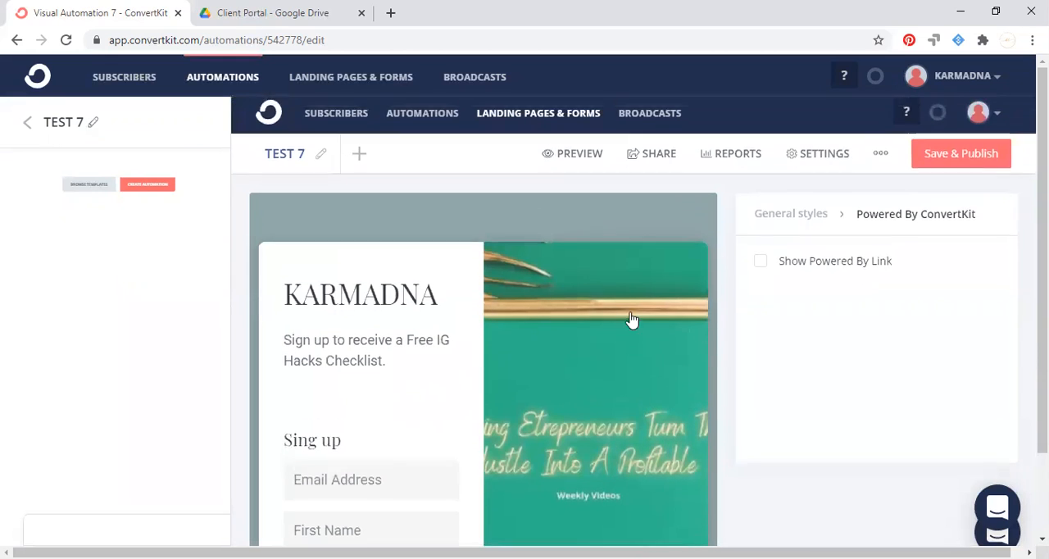
Save and publish the TEST 7 landing page as the automation's entry point.
scroll(446, 292, "down", 2)
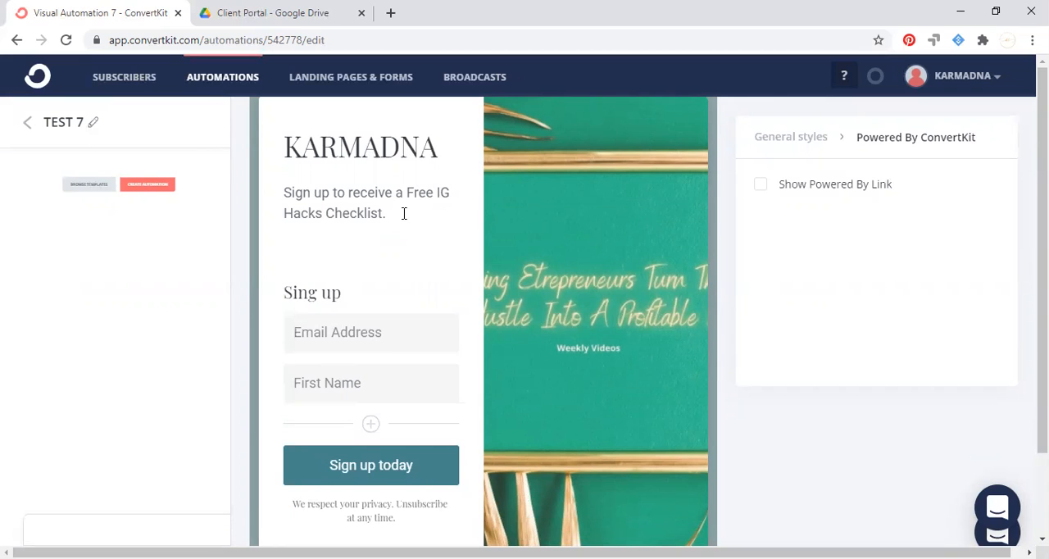
left_click_drag(401, 216, 260, 192)
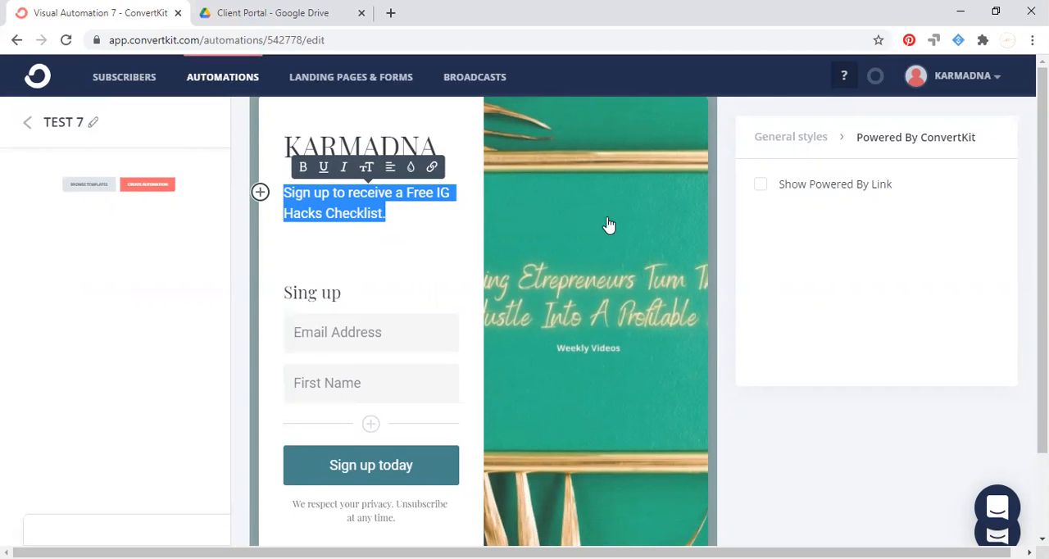
scroll(609, 228, "up", 2)
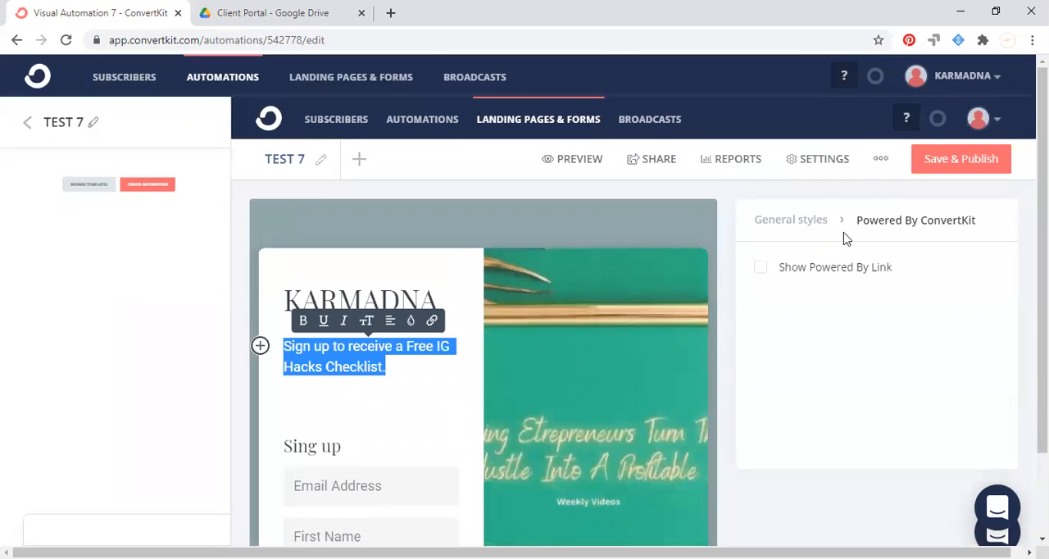
left_click(968, 164)
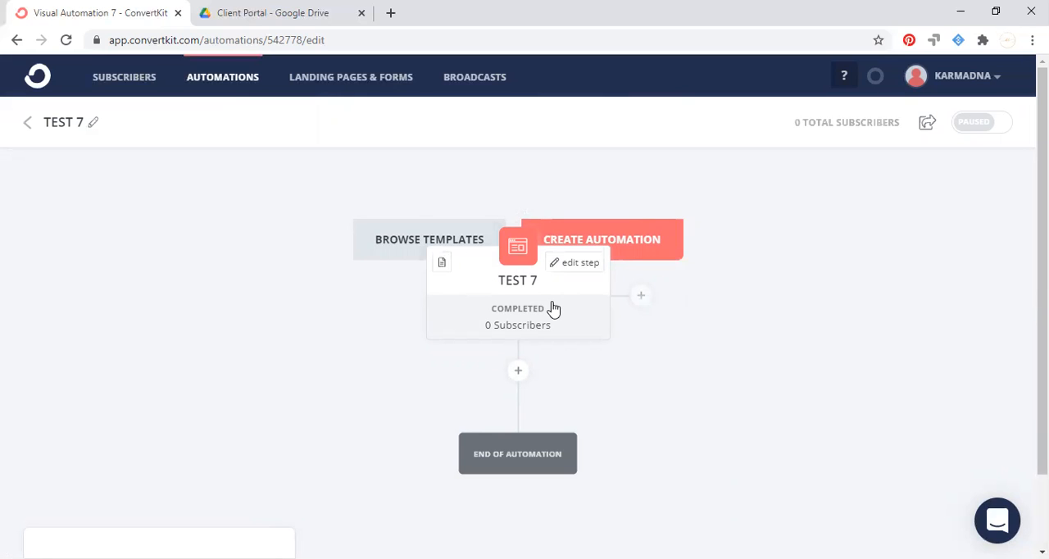
Add an action below the TEST 7 landing page that adds subscribers to a new tag named "test 7".
scroll(553, 308, "down", 1)
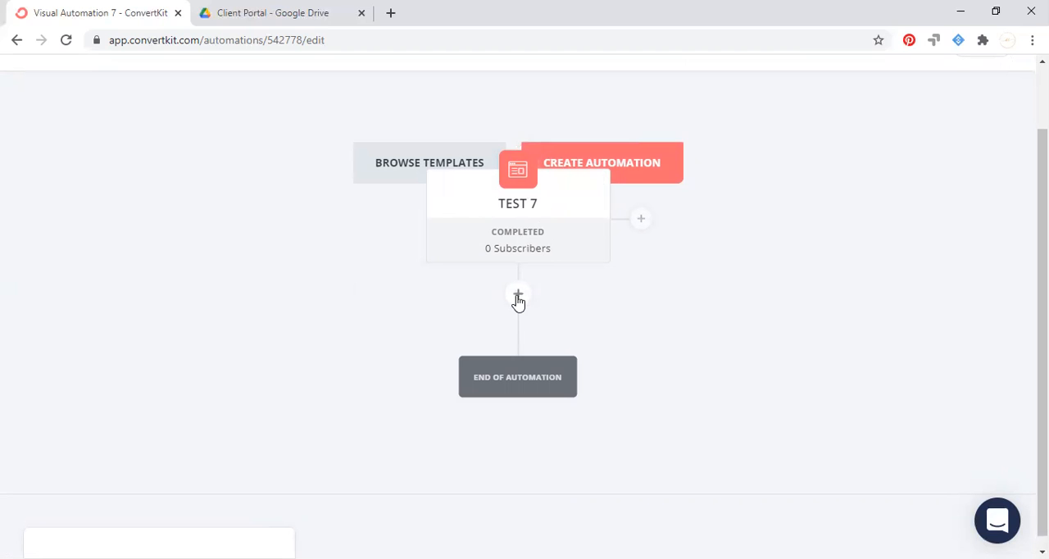
left_click(518, 297)
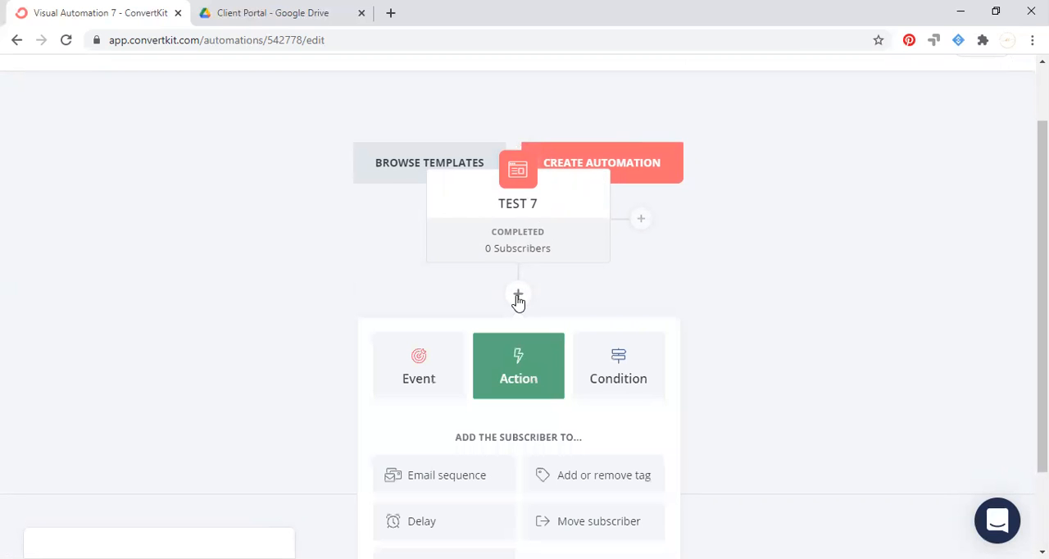
scroll(519, 297, "down", 2)
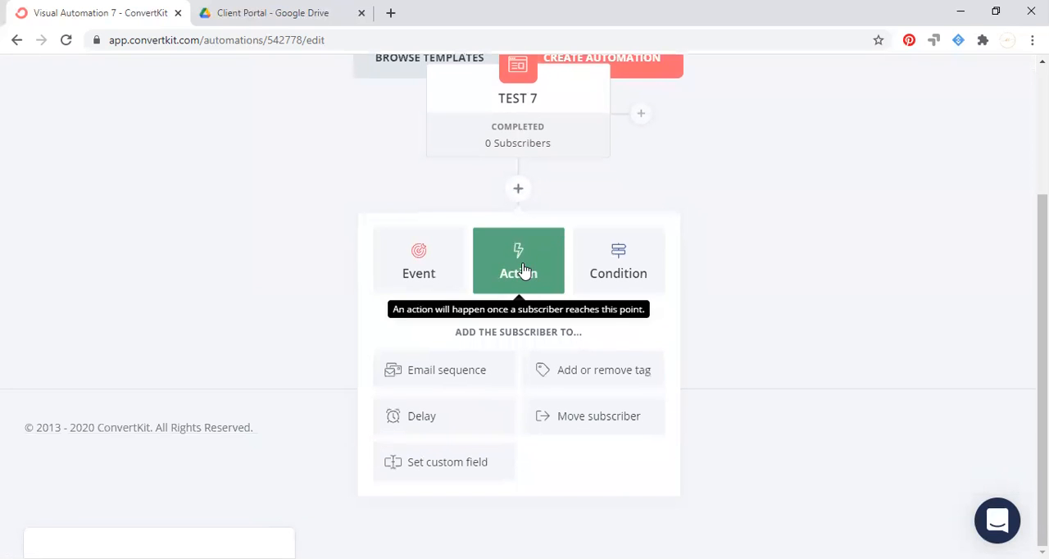
left_click(591, 378)
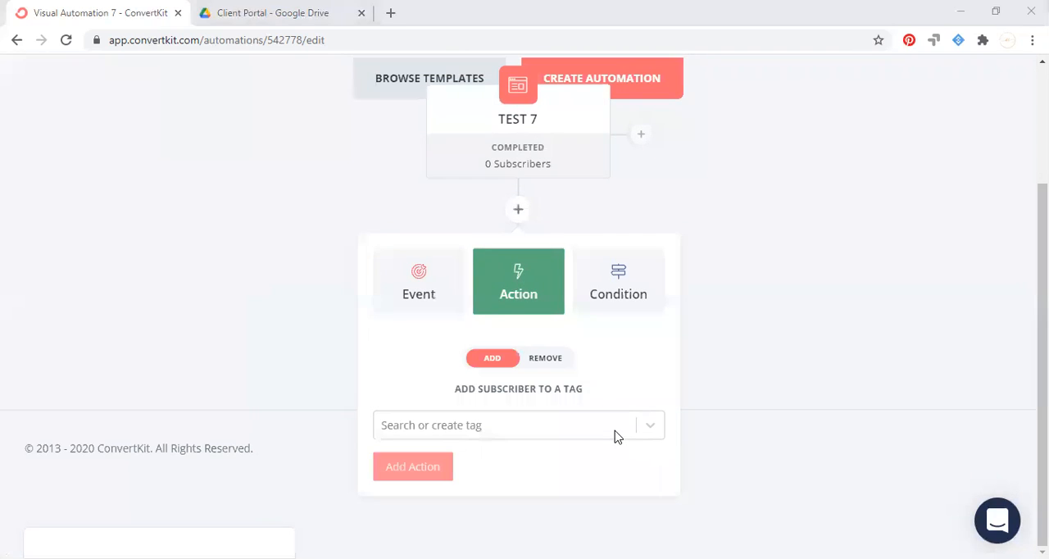
left_click(488, 435)
left_click(470, 312)
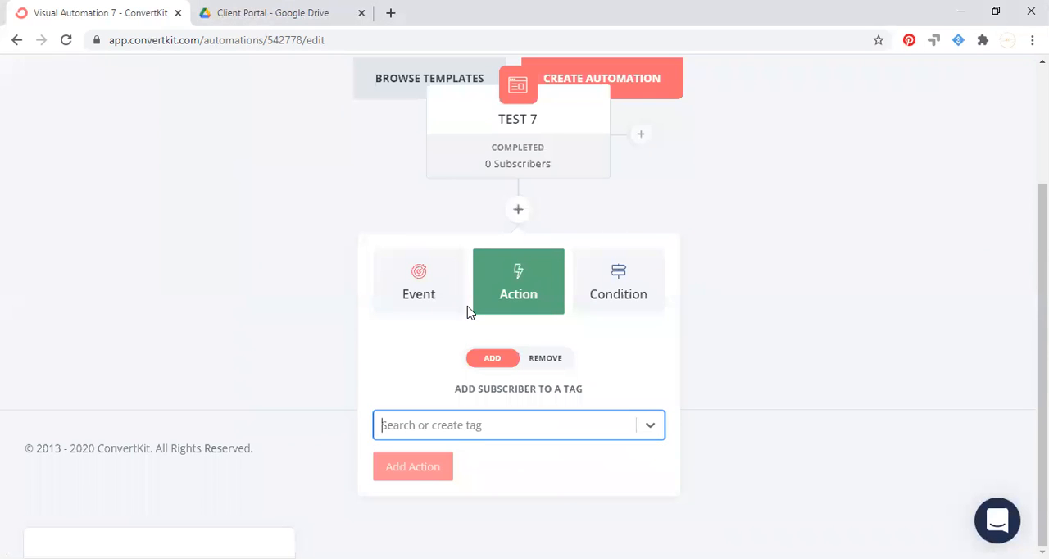
left_click(451, 427)
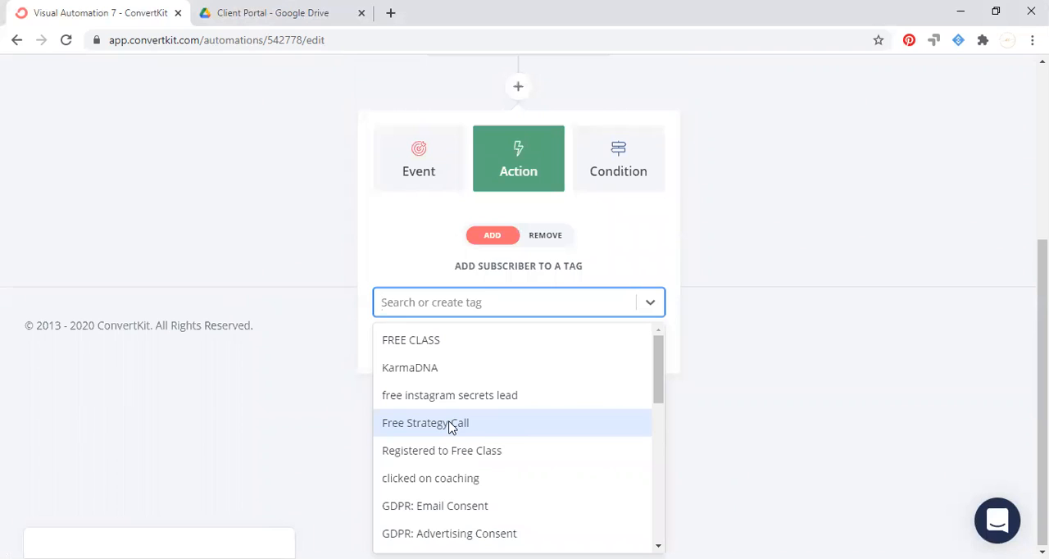
type("test 7")
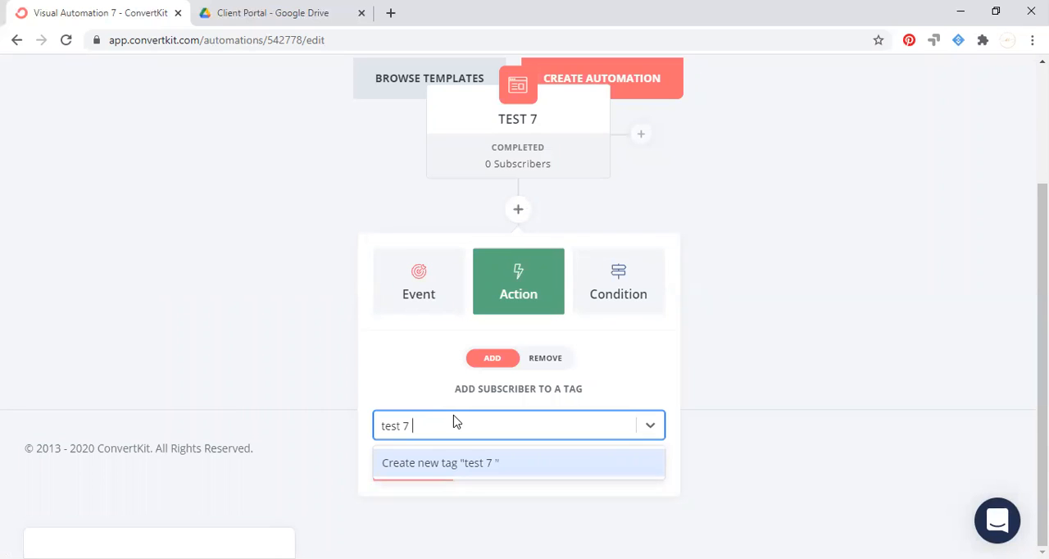
left_click(428, 469)
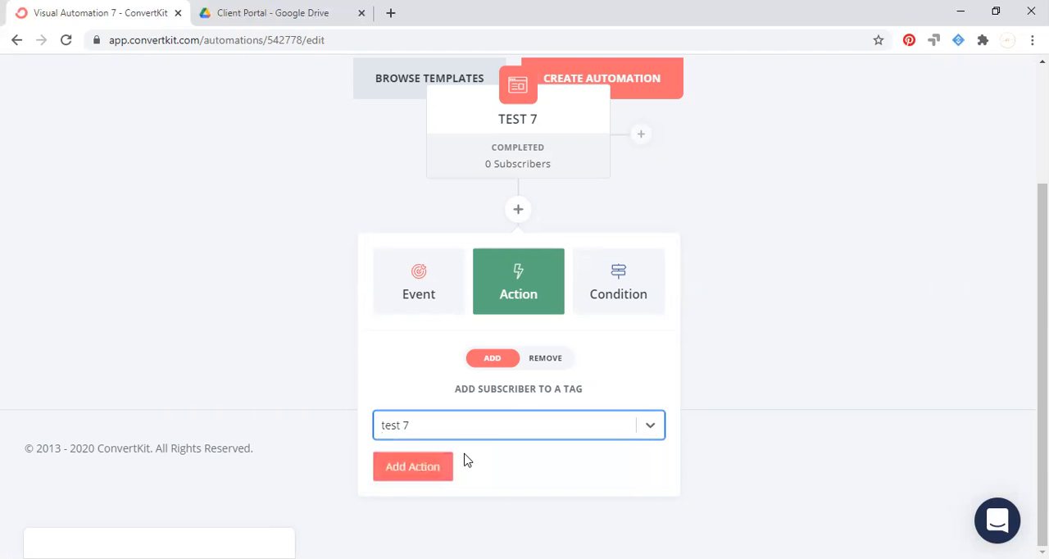
left_click(435, 469)
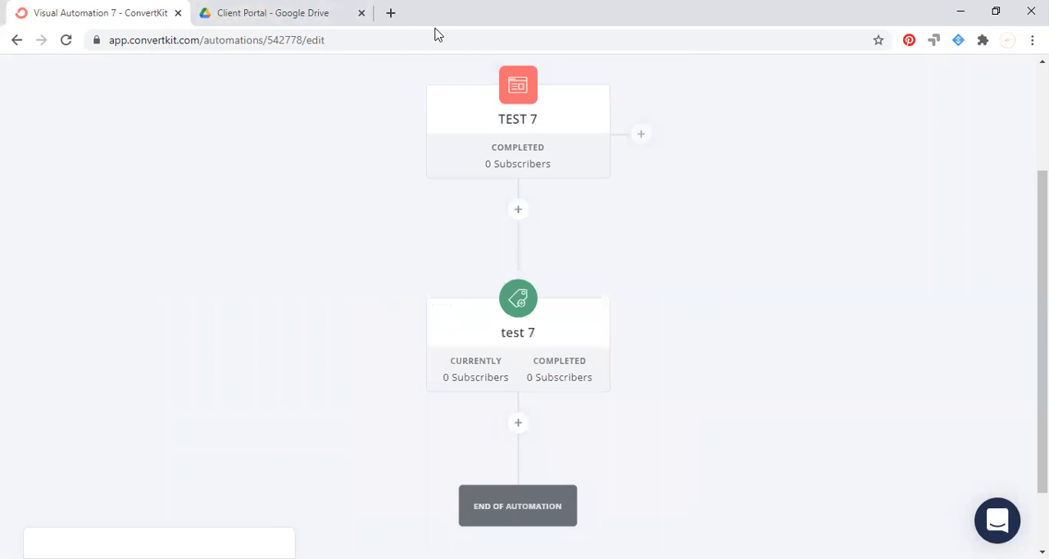
Choose adding subscribers to an email sequence as the next action below the test 7 tag.
mouse_move(562, 347)
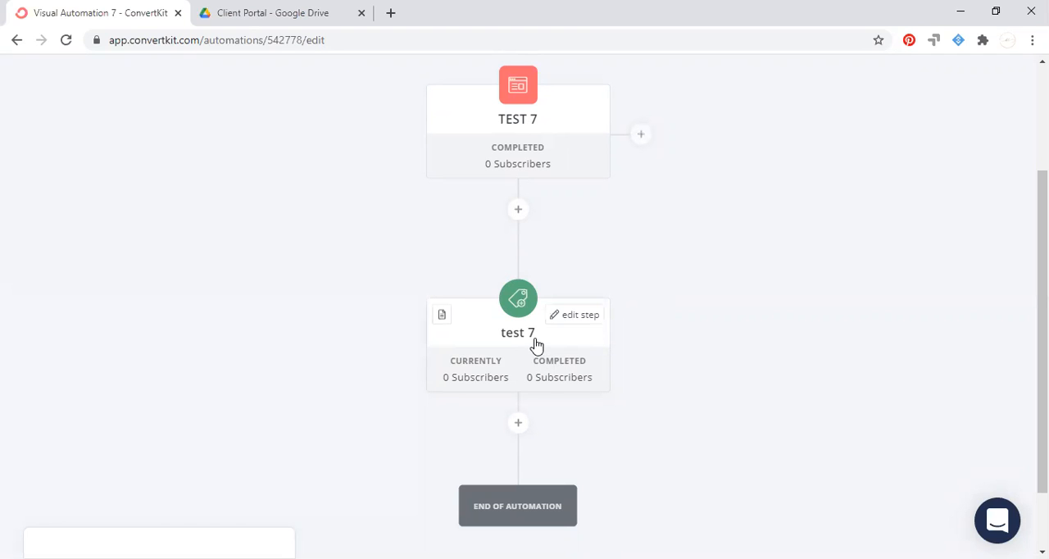
left_click(518, 424)
scroll(672, 398, "down", 2)
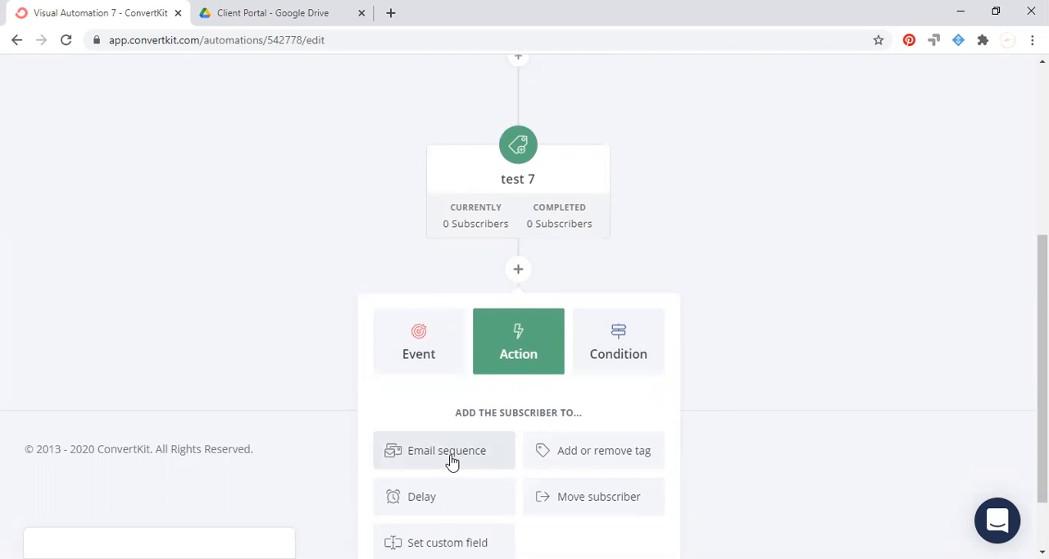
scroll(452, 463, "down", 1)
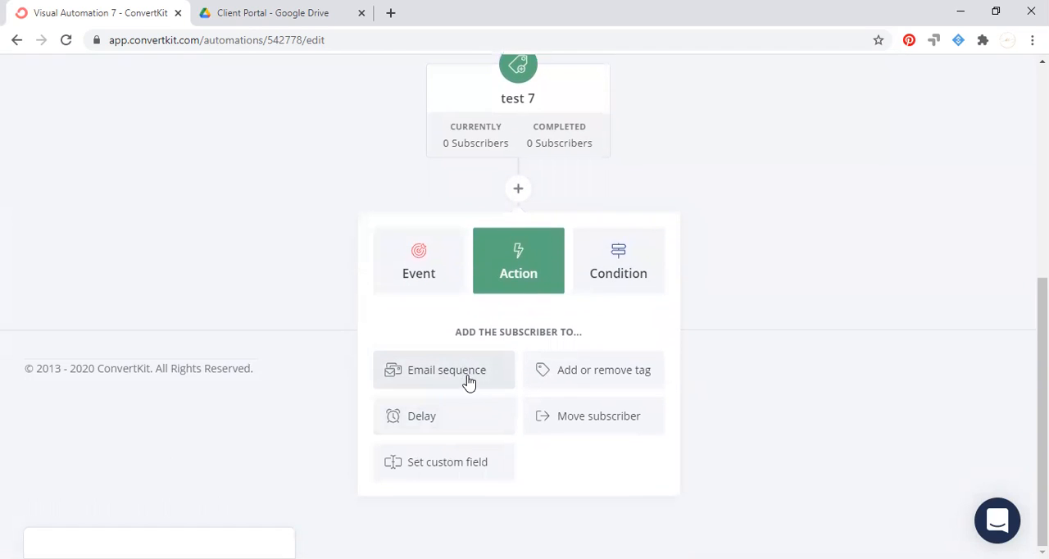
left_click(462, 374)
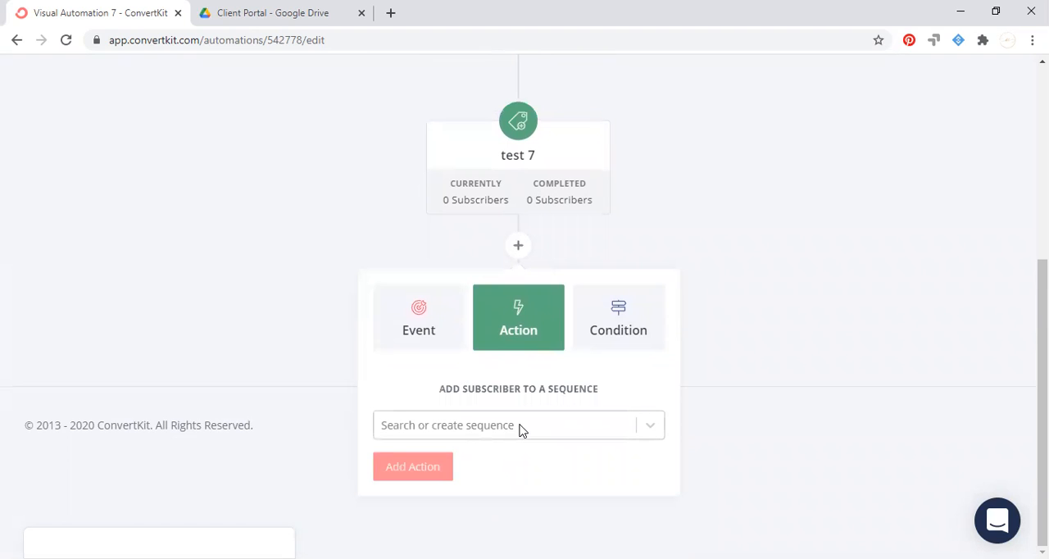
left_click(525, 431)
left_click(524, 306)
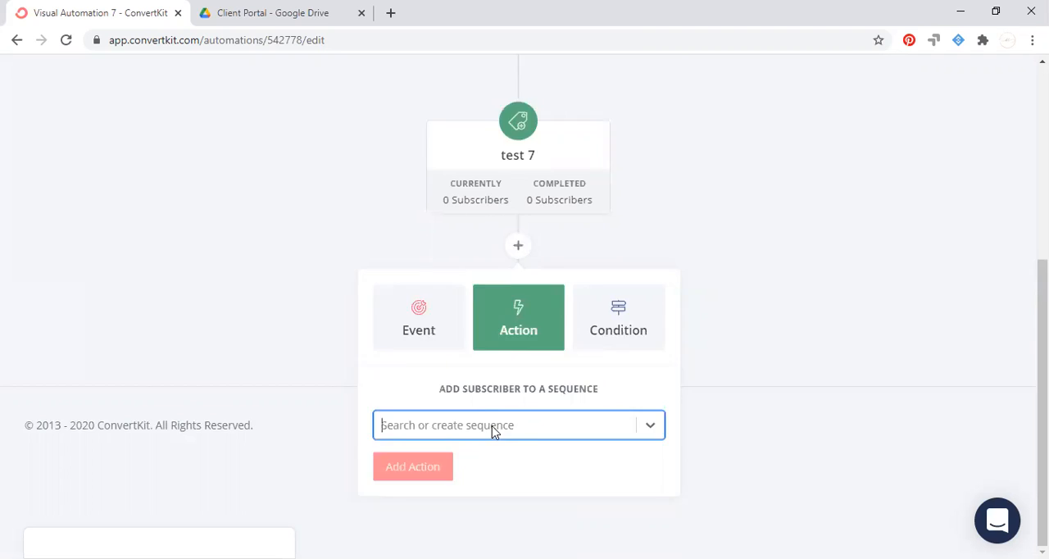
type("link to ")
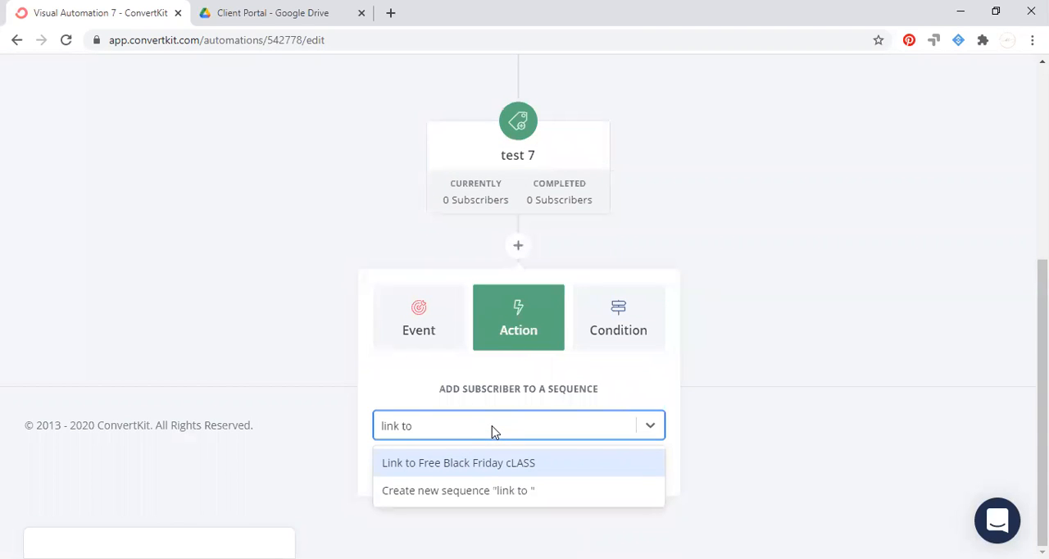
type("ig ha")
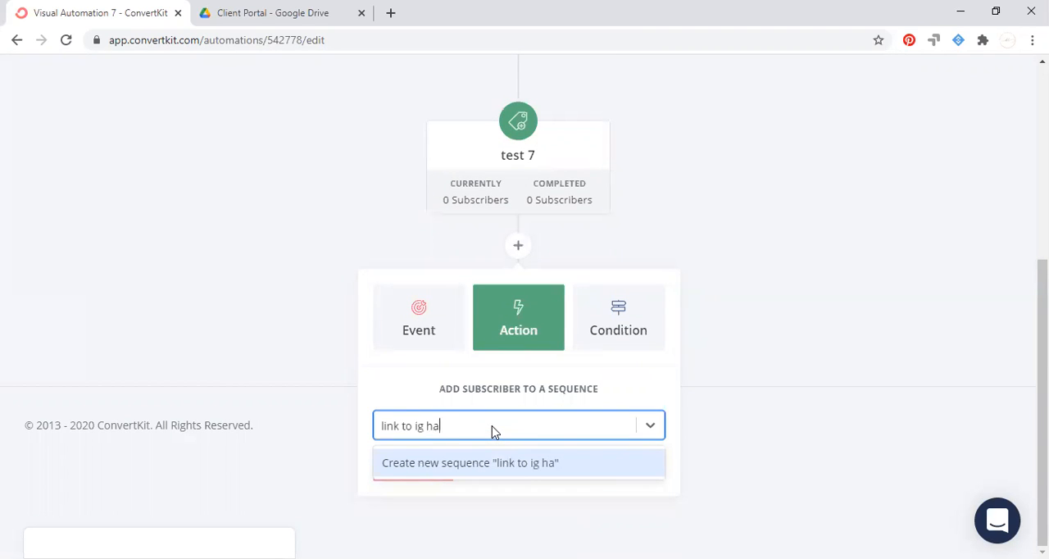
type("cks")
key("ctrl+a")
key("BackSpace")
left_click(494, 428)
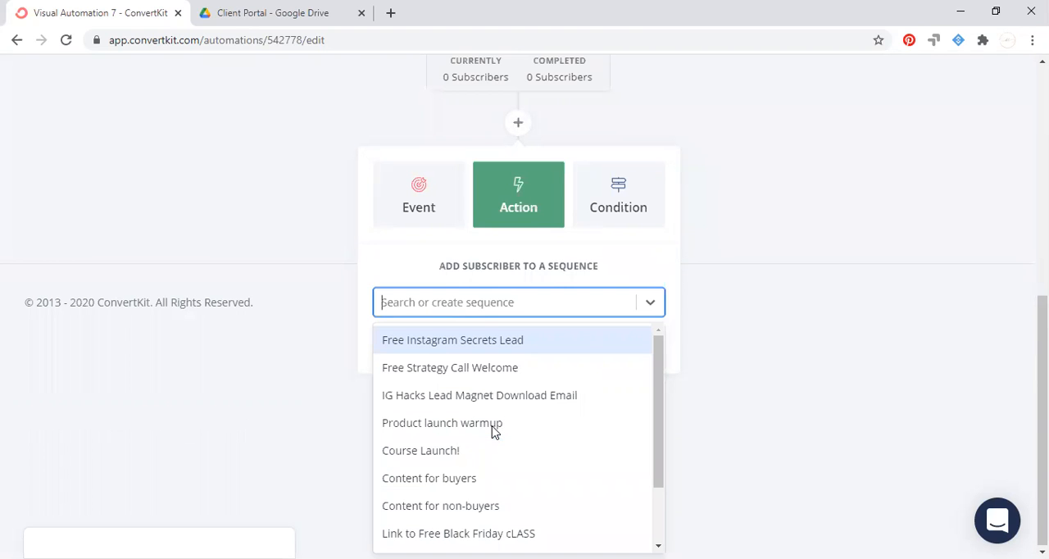
Create a new email sequence named "link to ig hacks" and add it as the action.
type("lin")
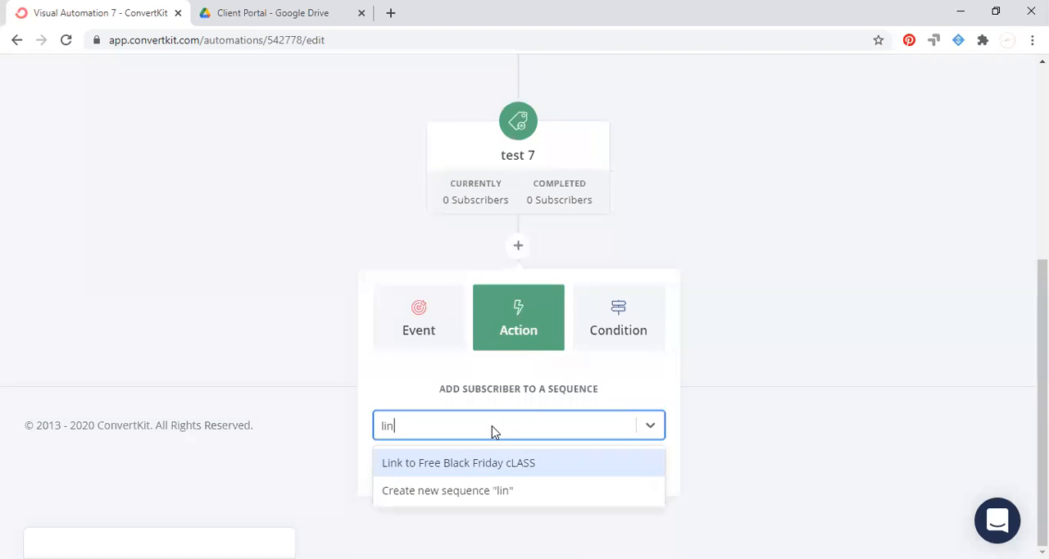
type("k to i=")
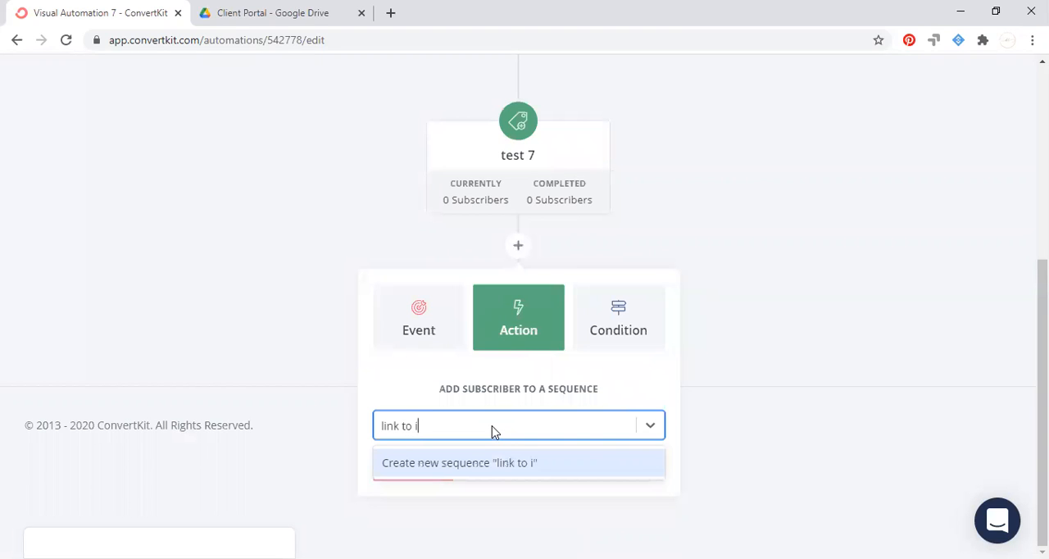
key("BackSpace")
type("g hacks")
left_click(516, 473)
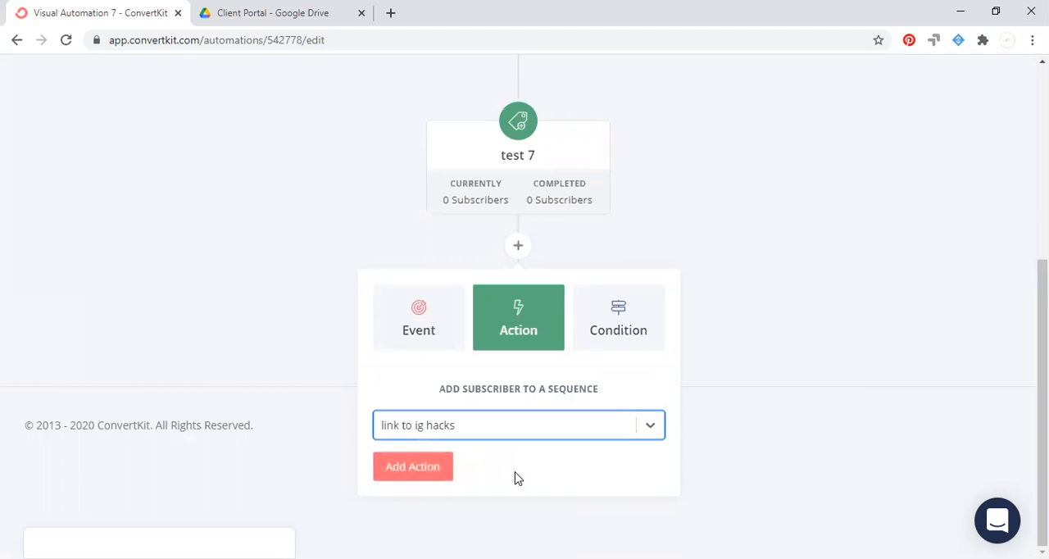
left_click(404, 474)
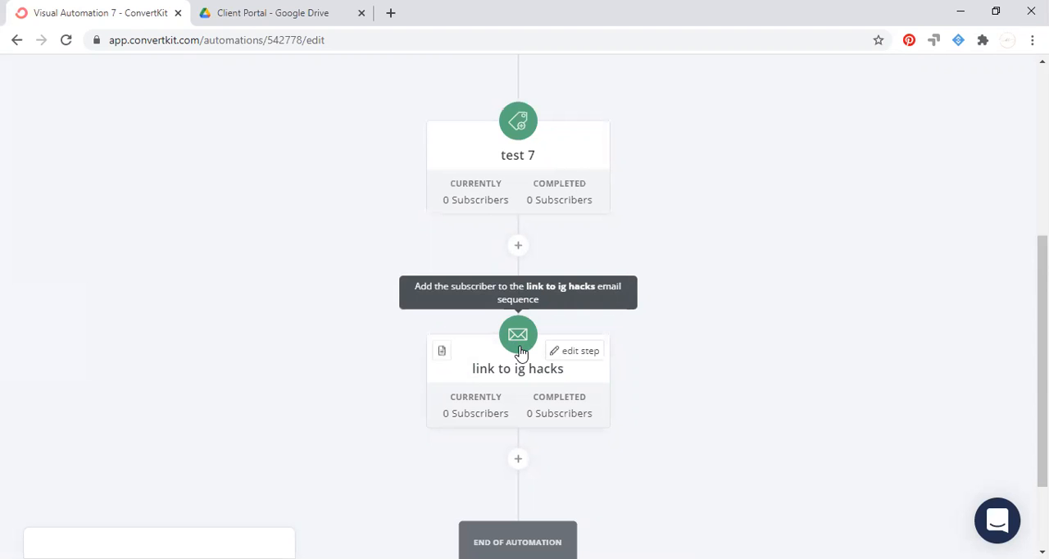
Open the link to ig hacks sequence and set its email to send immediately, with a delay of 0 days.
left_click(519, 351)
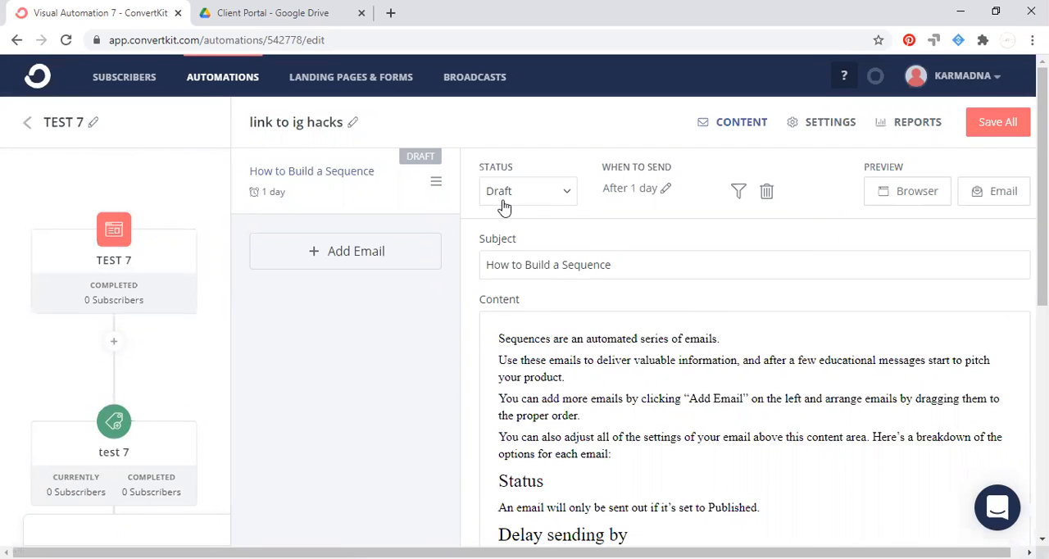
left_click(566, 197)
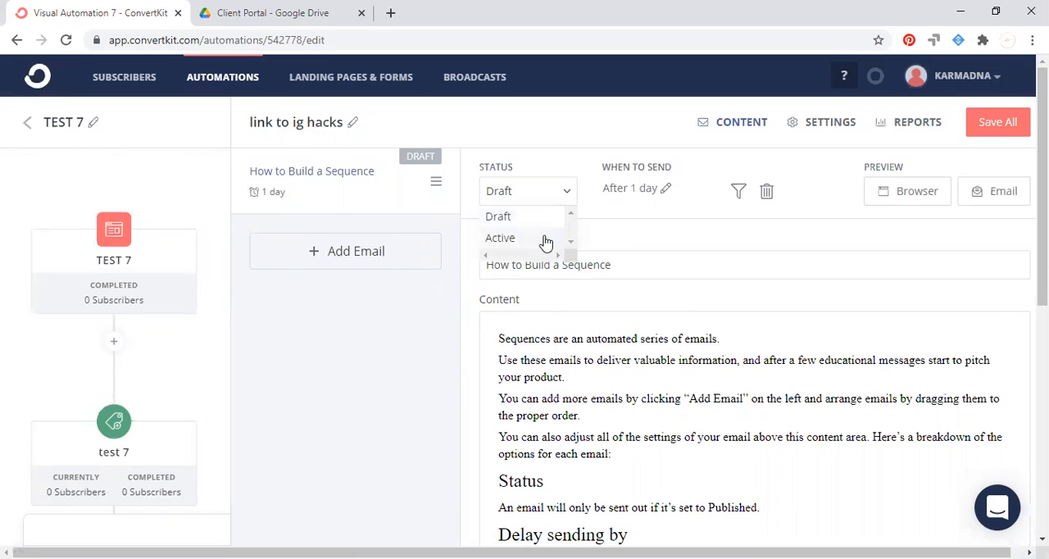
left_click(615, 221)
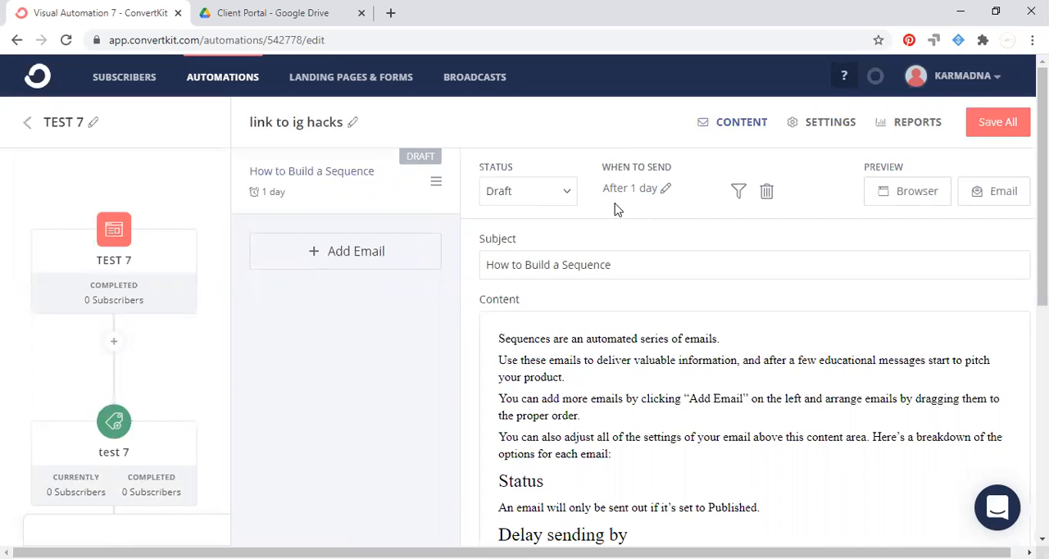
left_click(655, 190)
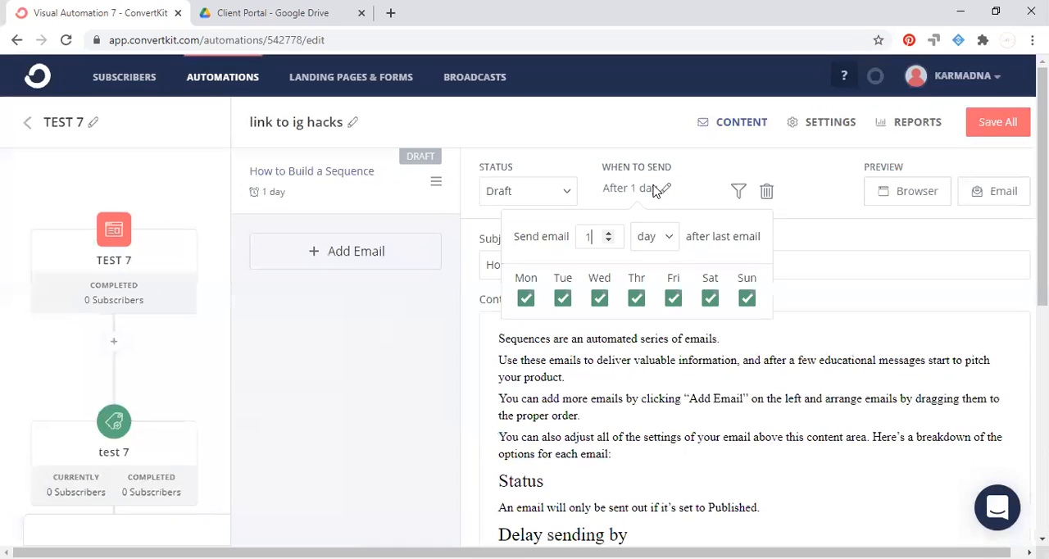
left_click(608, 239)
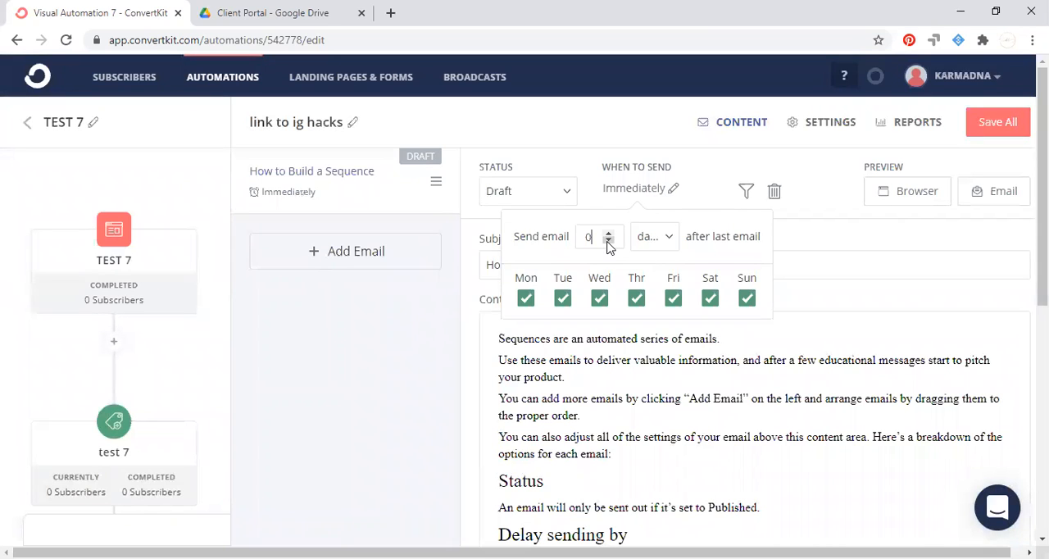
left_click(693, 195)
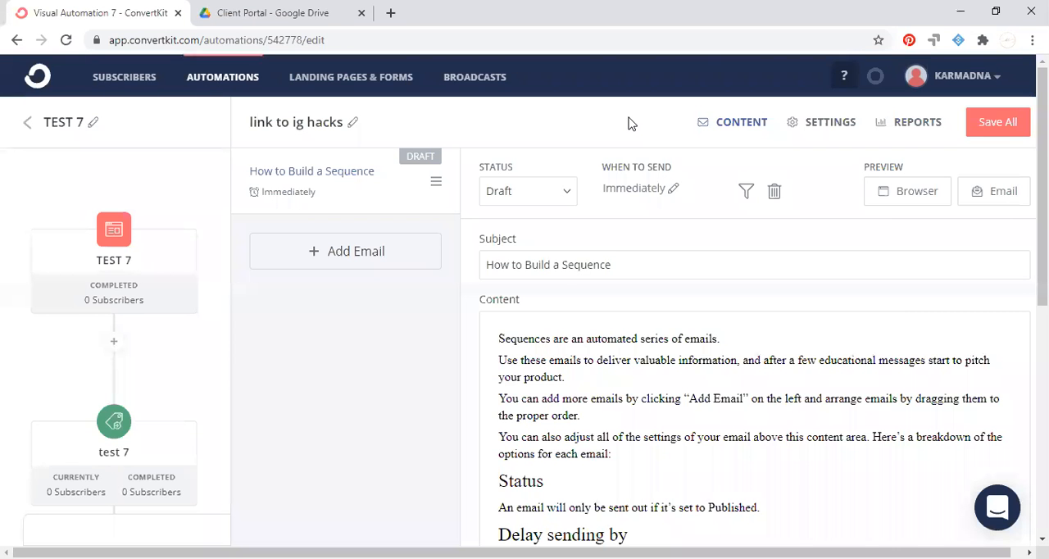
Replace the sequence email's subject with "Here is your link".
left_click_drag(647, 264, 464, 274)
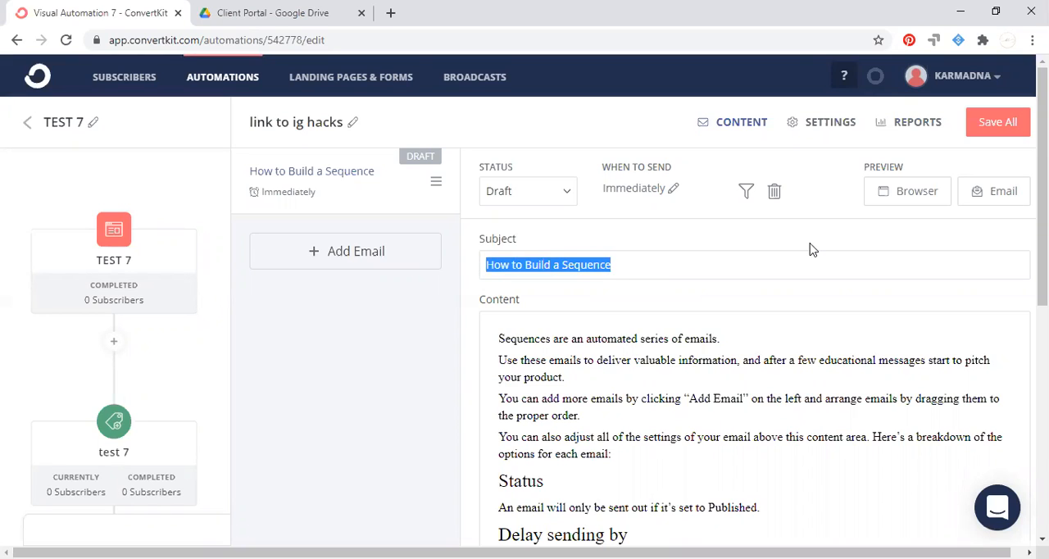
type("Here ")
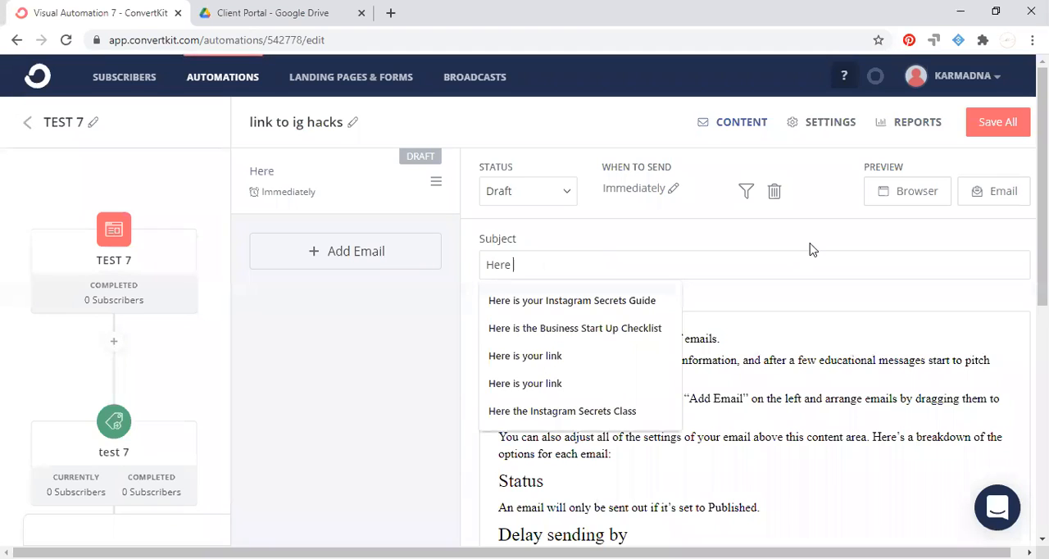
type("is you")
key("BackSpace")
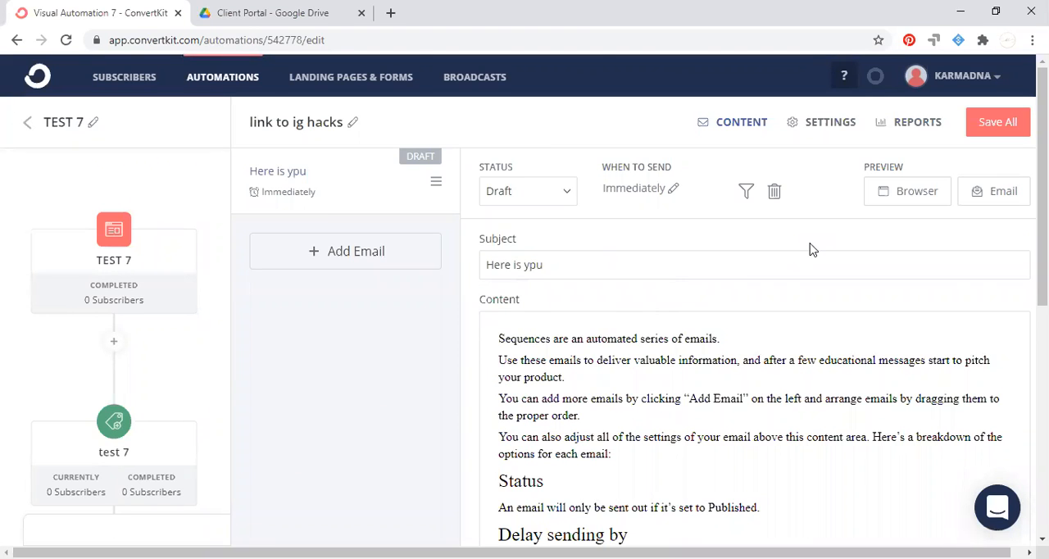
key("BackSpace")
type("our liknk")
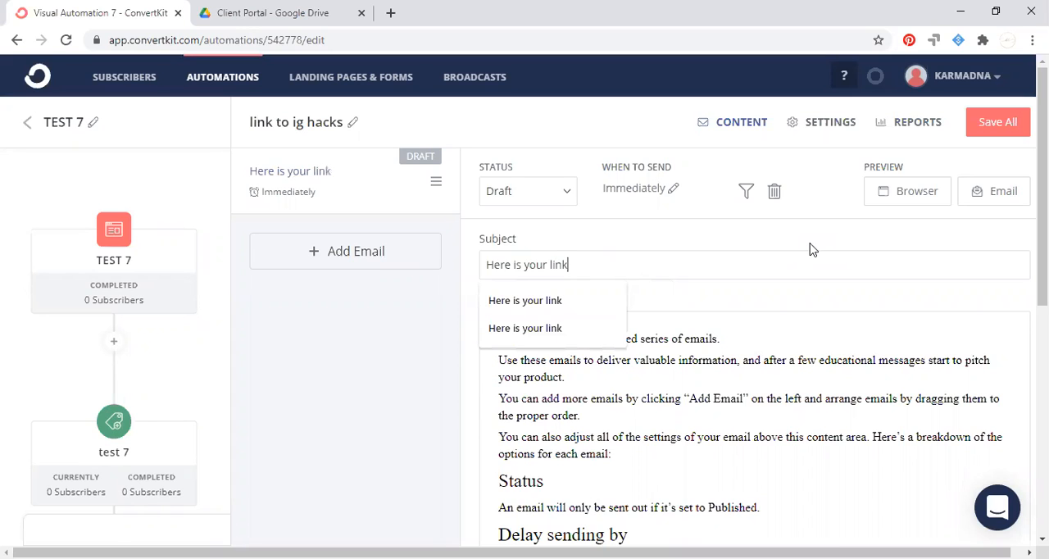
Delete all the placeholder text from the email's content.
left_click(731, 351)
left_click_drag(500, 331, 585, 473)
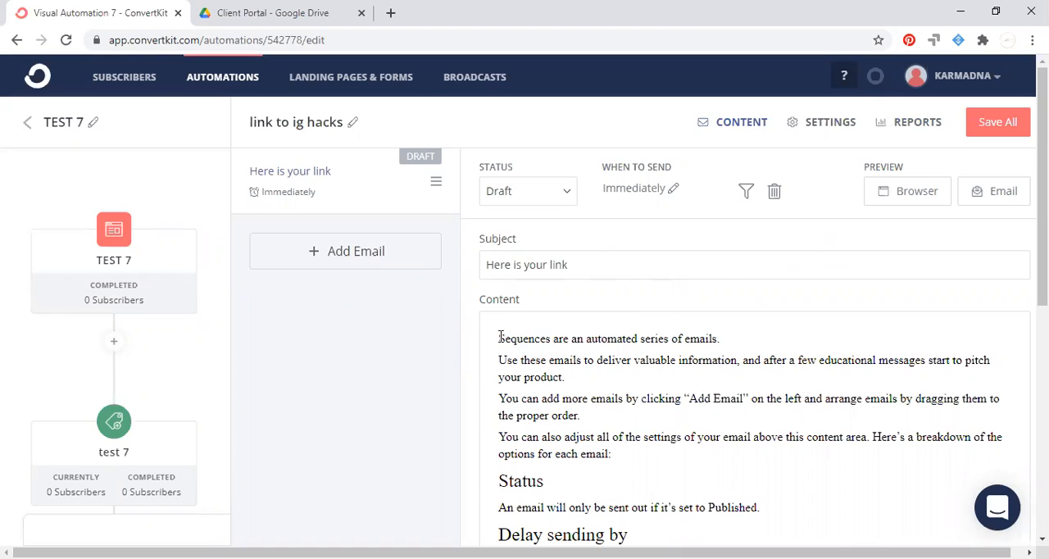
left_click(759, 483)
left_click_drag(759, 483, 446, 320)
key("BackSpace")
scroll(1002, 276, "down", 3)
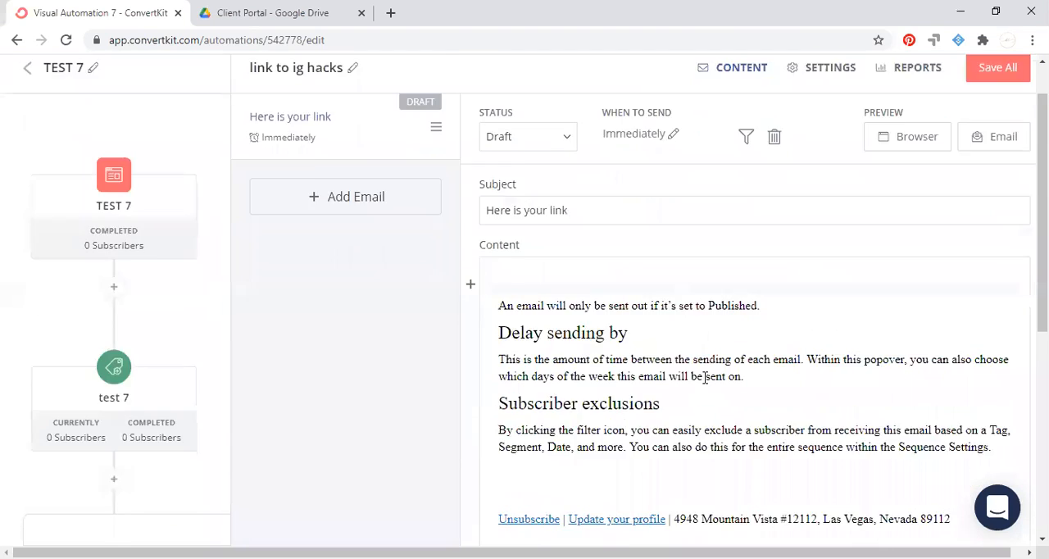
left_click_drag(1002, 276, 499, 107)
key("BackSpace")
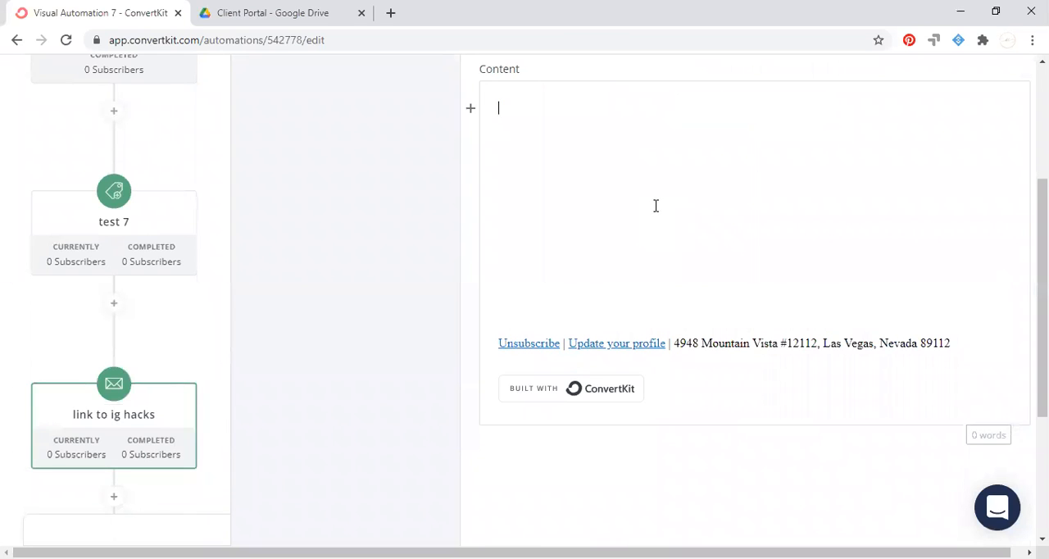
Start the email body with "Hey" followed by the subscriber first name (with fallback) personalization snippet.
scroll(655, 206, "up", 3)
type("Hy")
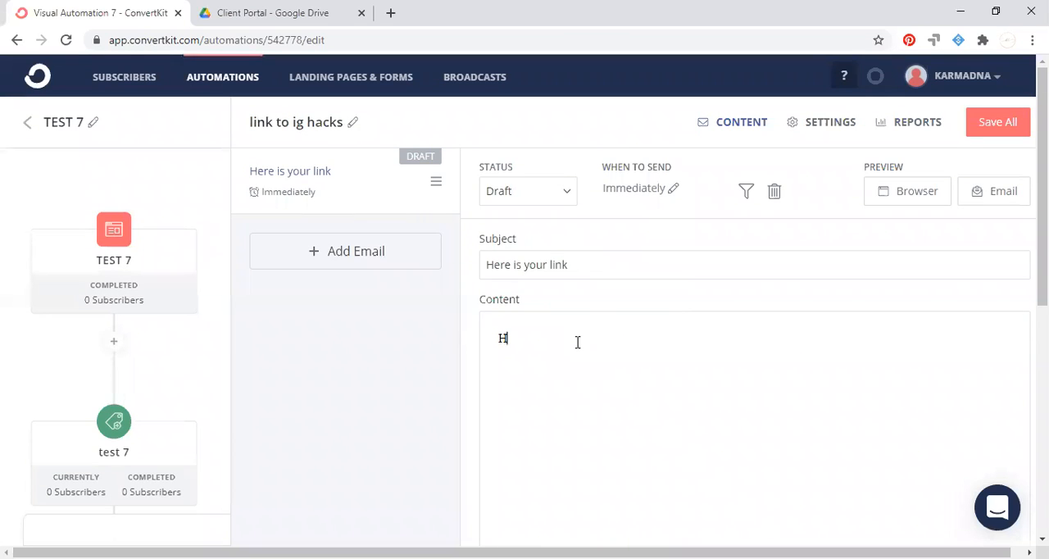
key("BackSpace")
type("ey")
left_click(471, 342)
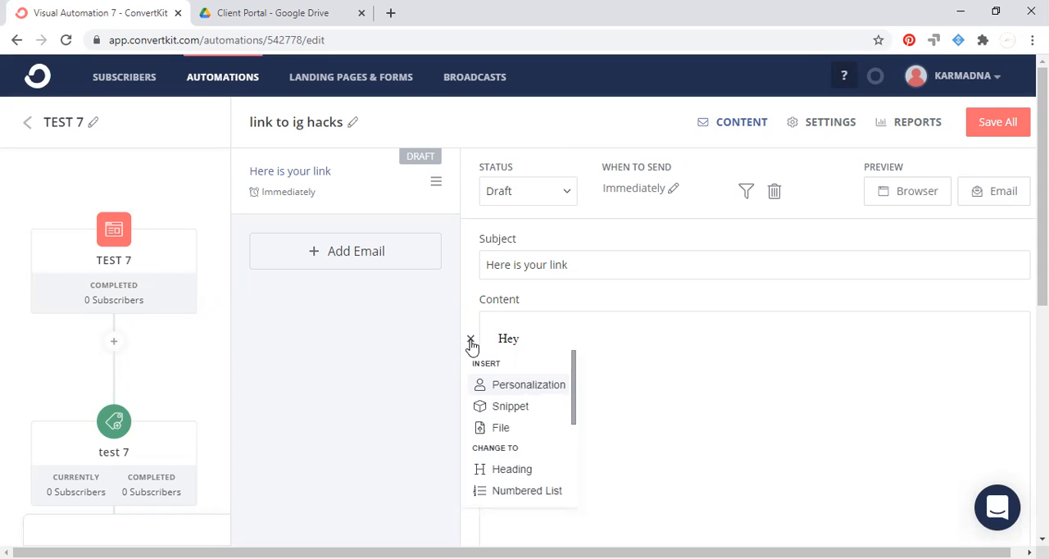
left_click(529, 384)
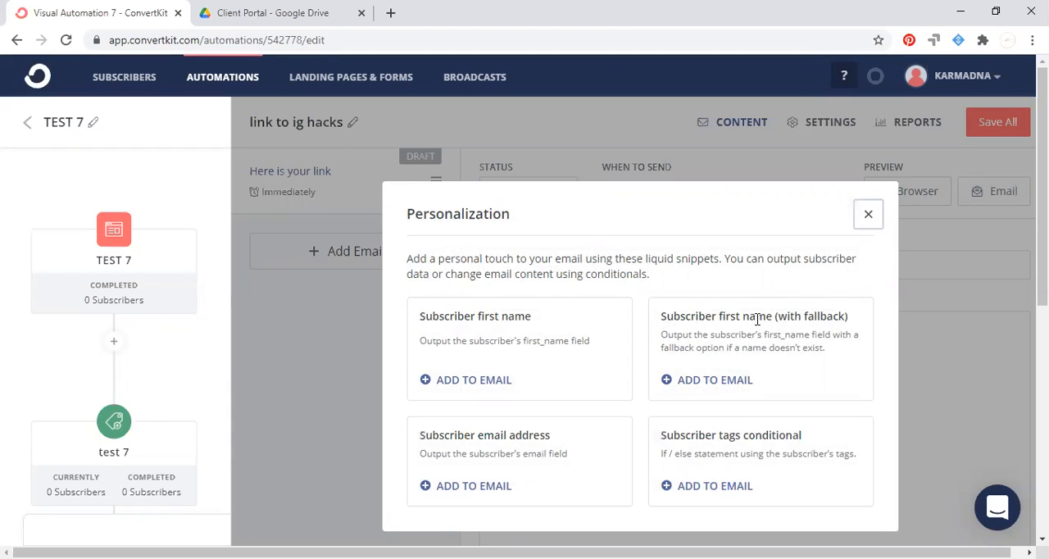
left_click(707, 381)
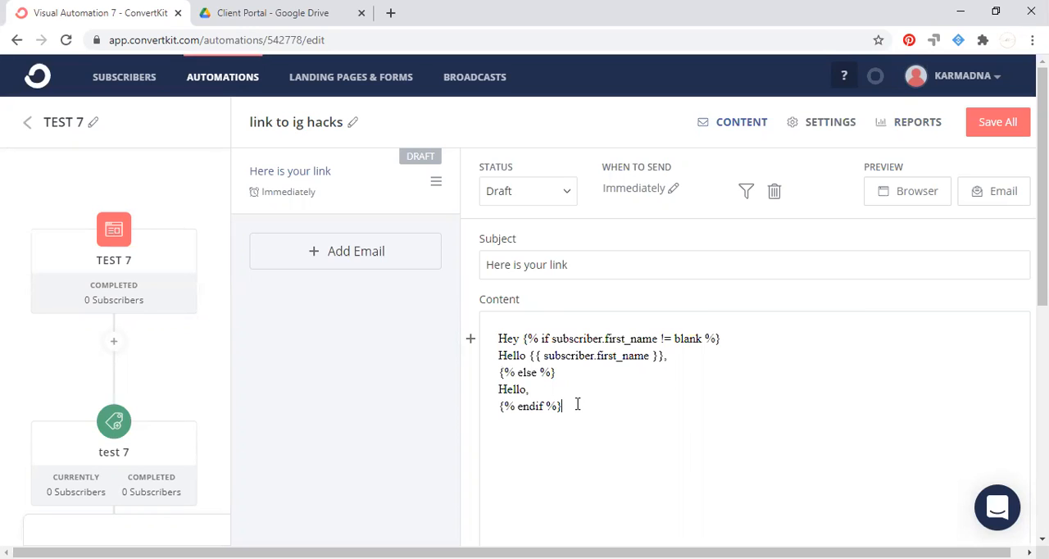
Add the line "CLICK HERE to download your Free IG Hacks Checklist" below the personalized greeting.
key("Return")
type("CLICKHERE")
key("BackSpace")
key("BackSpace")
key("BackSpace")
key("BackSpace")
type("HERE ")
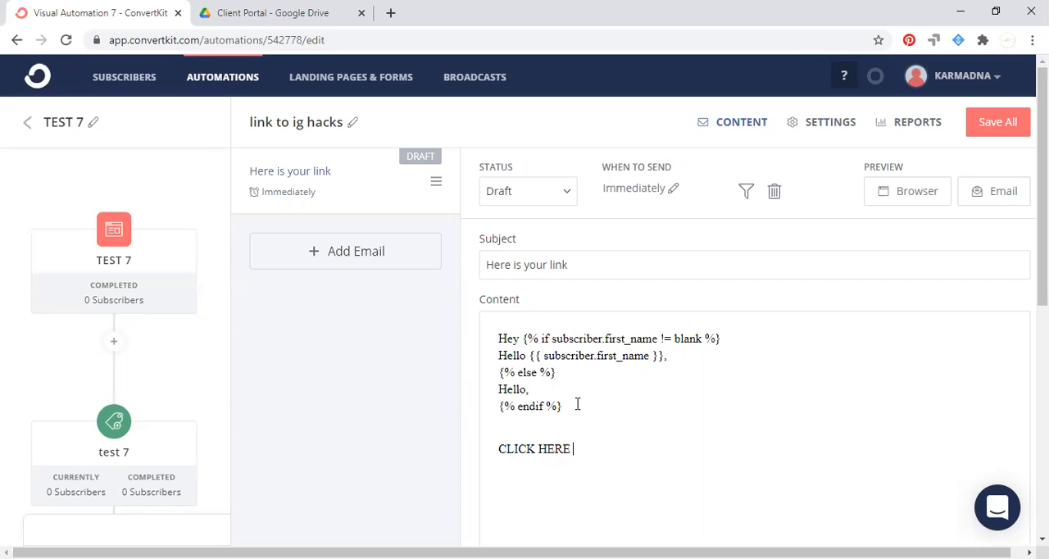
type("to download your Free ")
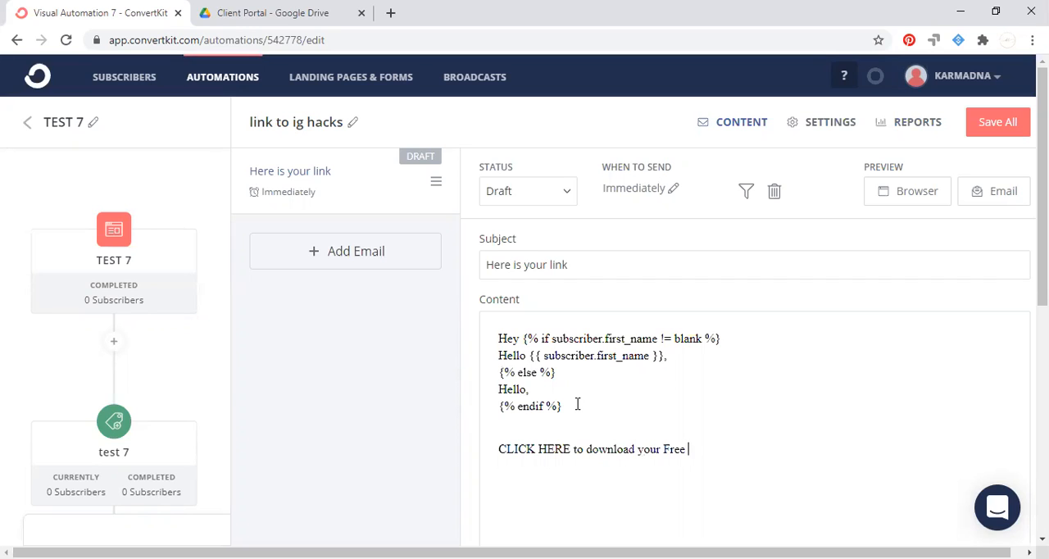
type("IG Hacks Checkli")
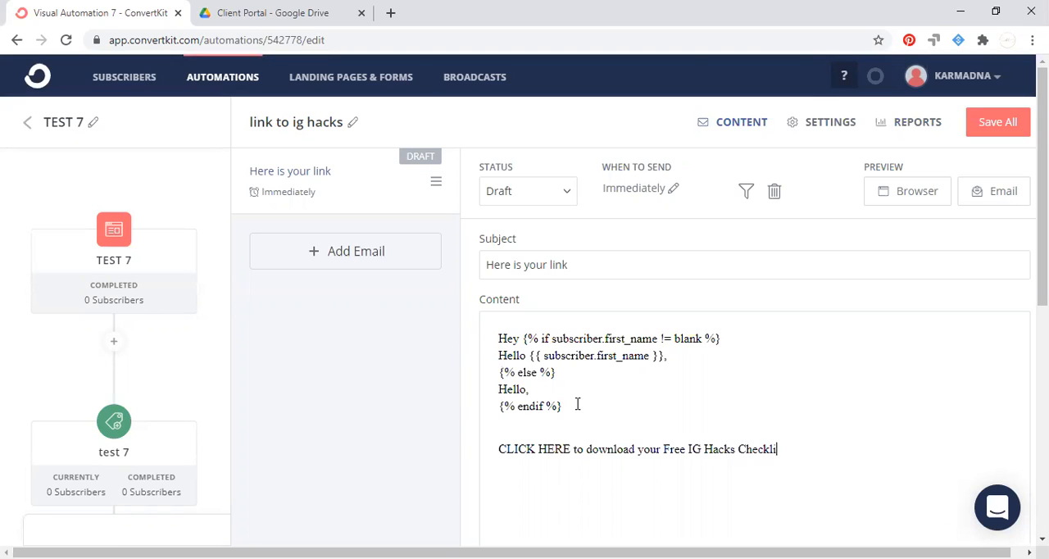
type("st")
Copy the web address of the Client Portal folder in Google Drive and return to the ConvertKit email.
left_click(297, 16)
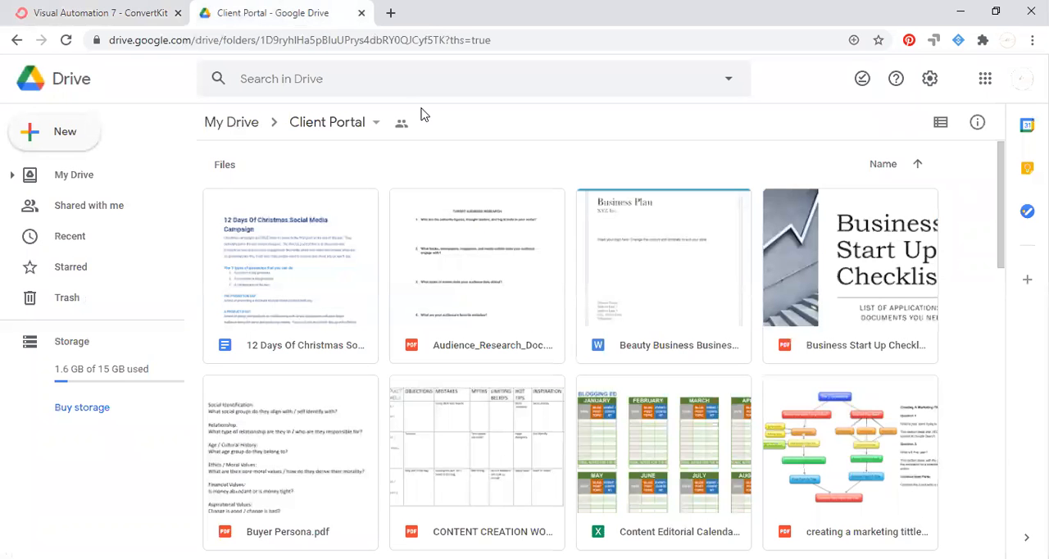
left_click(692, 44)
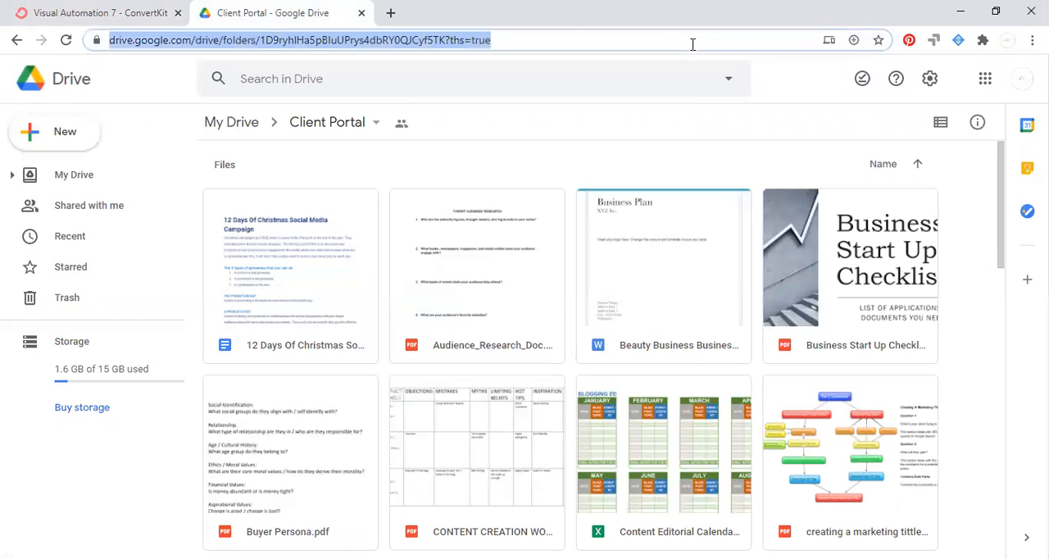
left_click(88, 15)
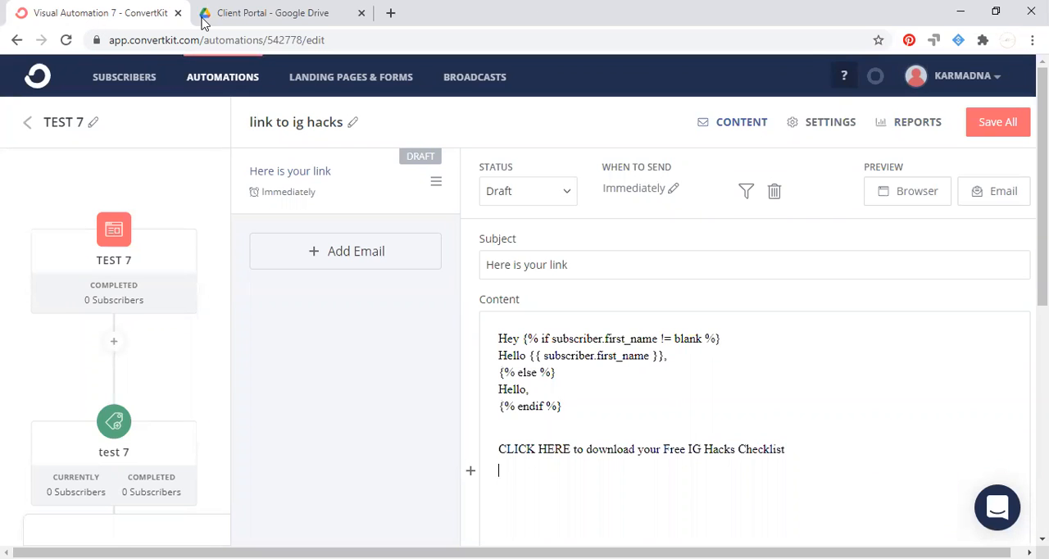
Start a link on the words "CLICK HERE" in the email body, using the copied Google Drive folder address as its URL.
left_click_drag(570, 444, 500, 452)
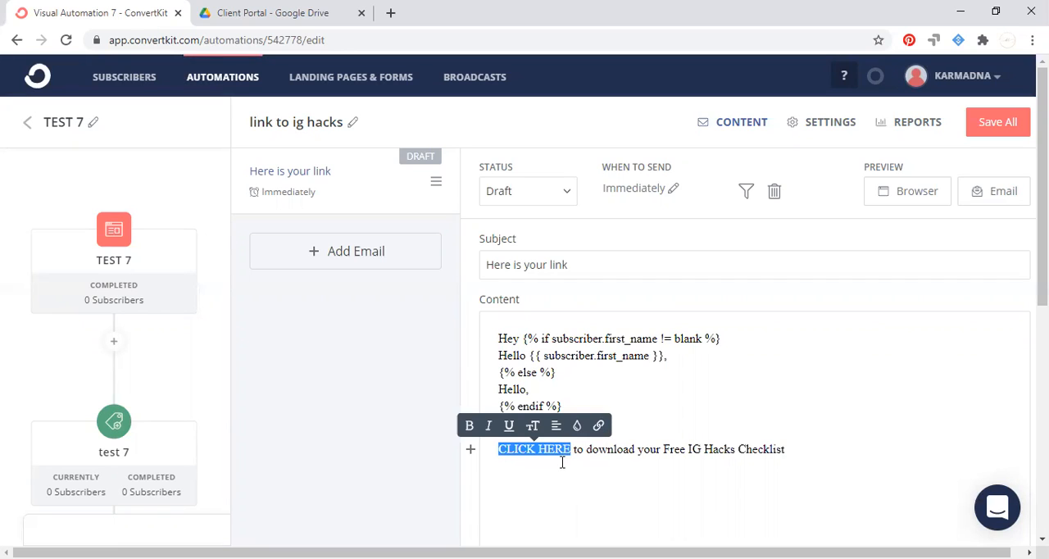
left_click(599, 425)
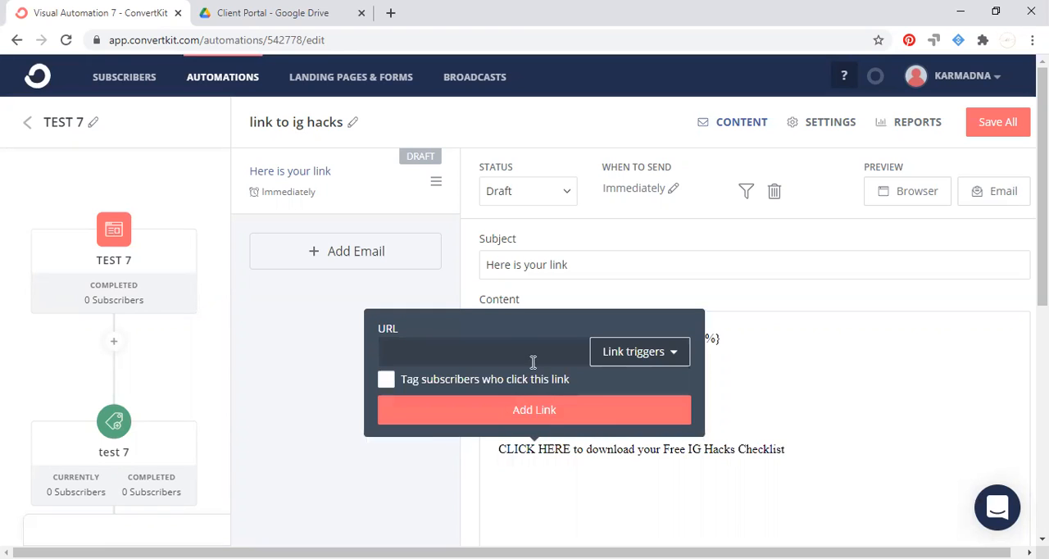
left_click(518, 353)
key("ctrl+v")
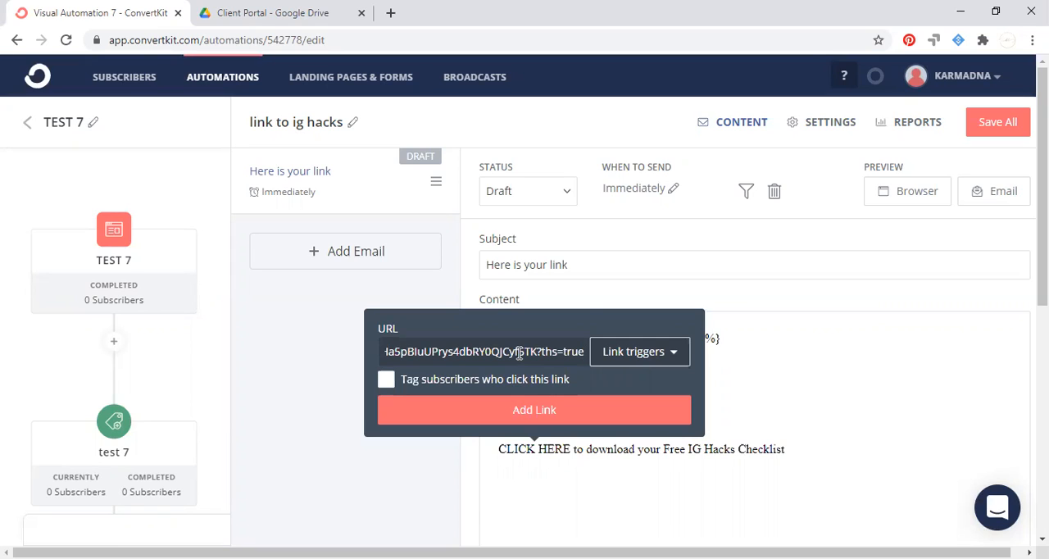
Tag subscribers who click the link with a new tag "downloaded test 7 freebie" and add the link to the email.
left_click(386, 379)
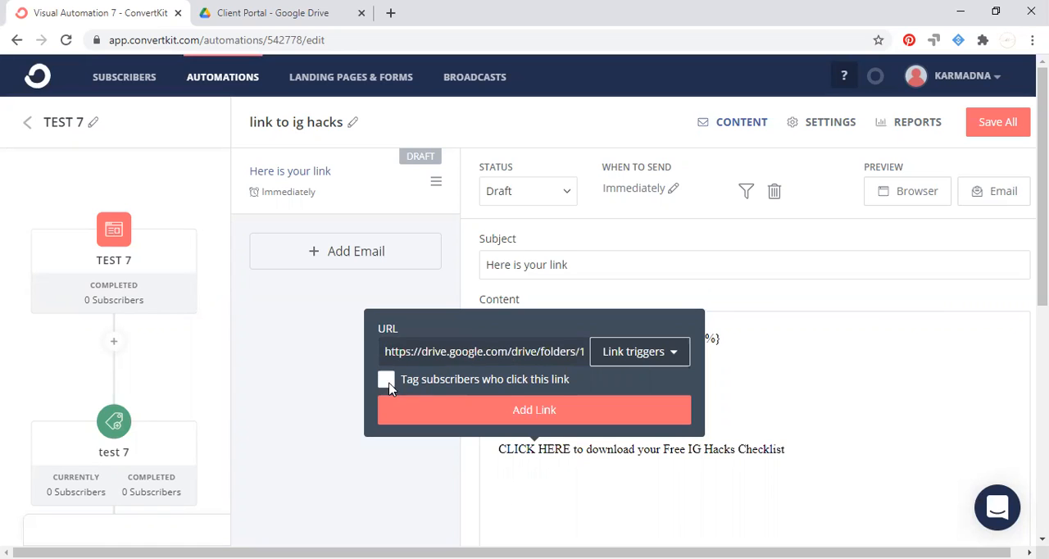
left_click(443, 378)
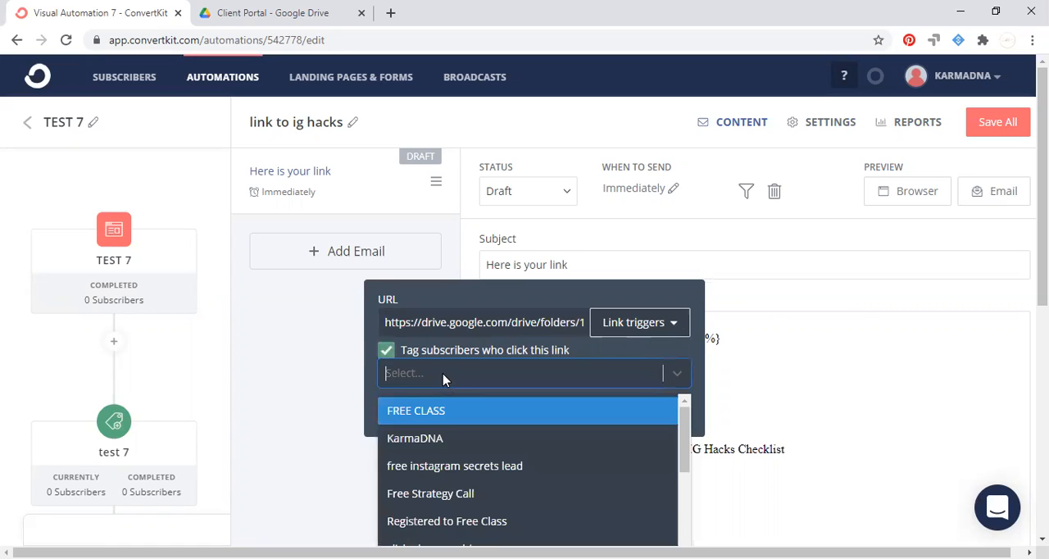
type("downloaded ")
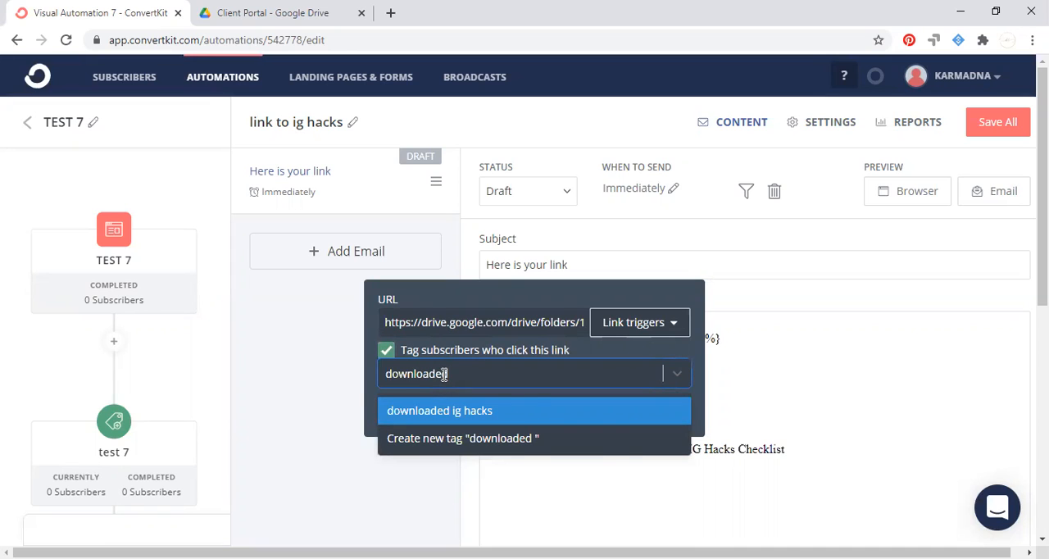
type("test 7 ")
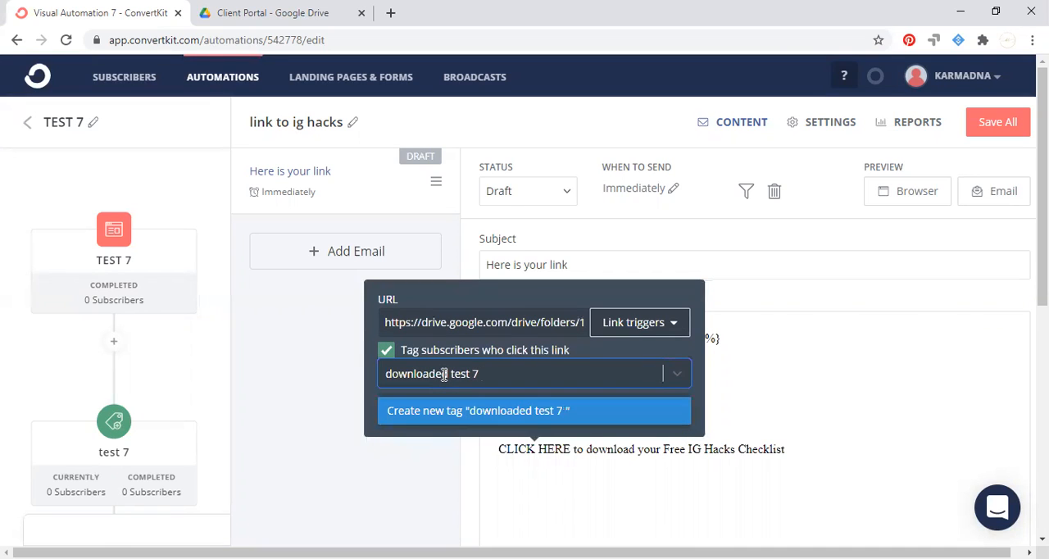
type("freebie")
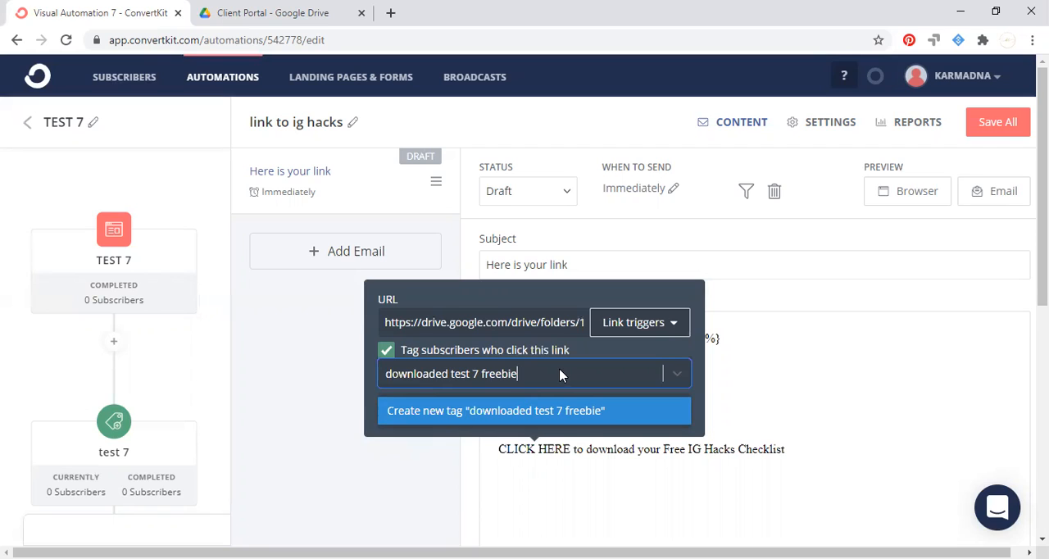
left_click(440, 417)
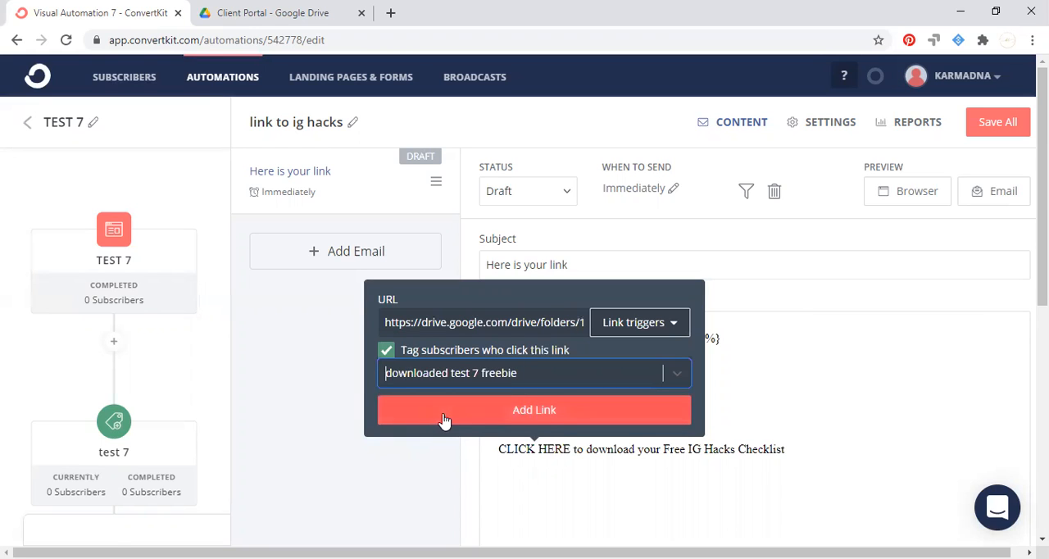
left_click(549, 416)
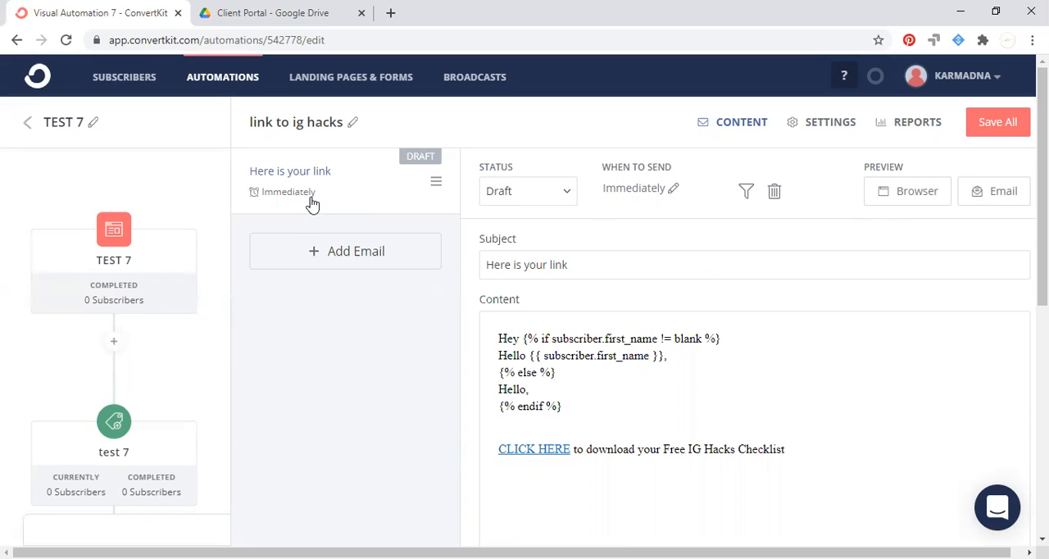
Set the "Here is your link" email's status to Active and save the whole sequence.
left_click(561, 195)
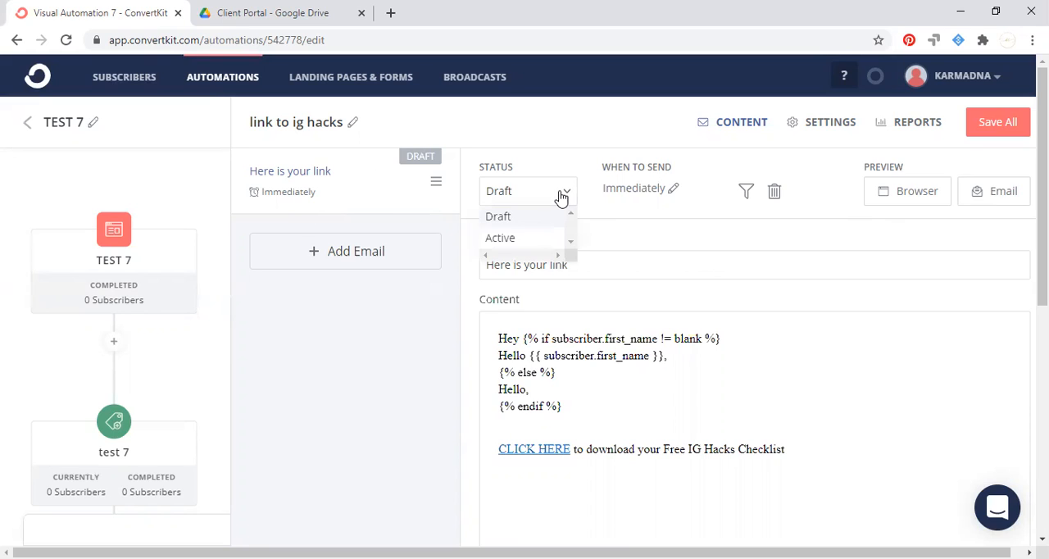
left_click(525, 237)
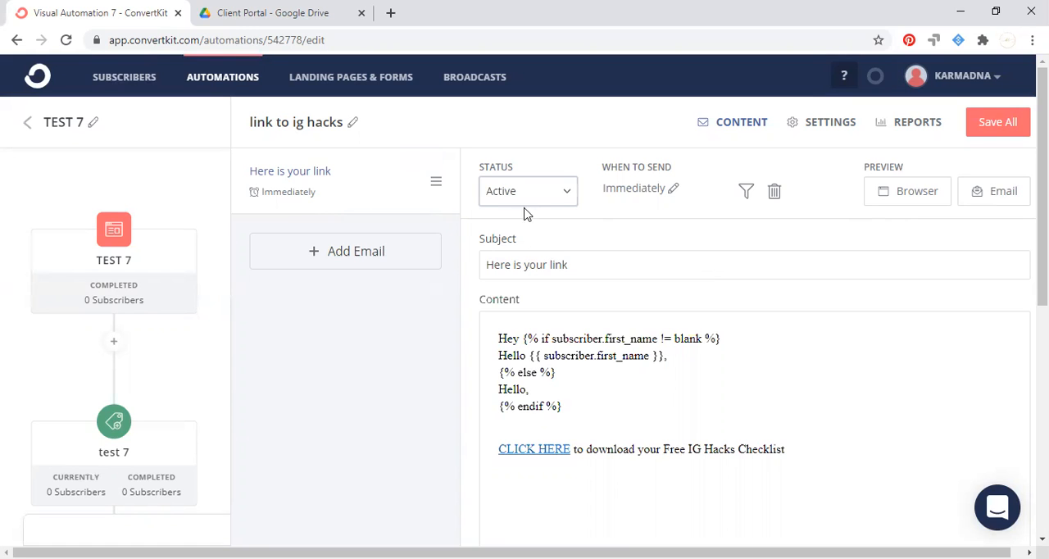
scroll(938, 377, "down", 3)
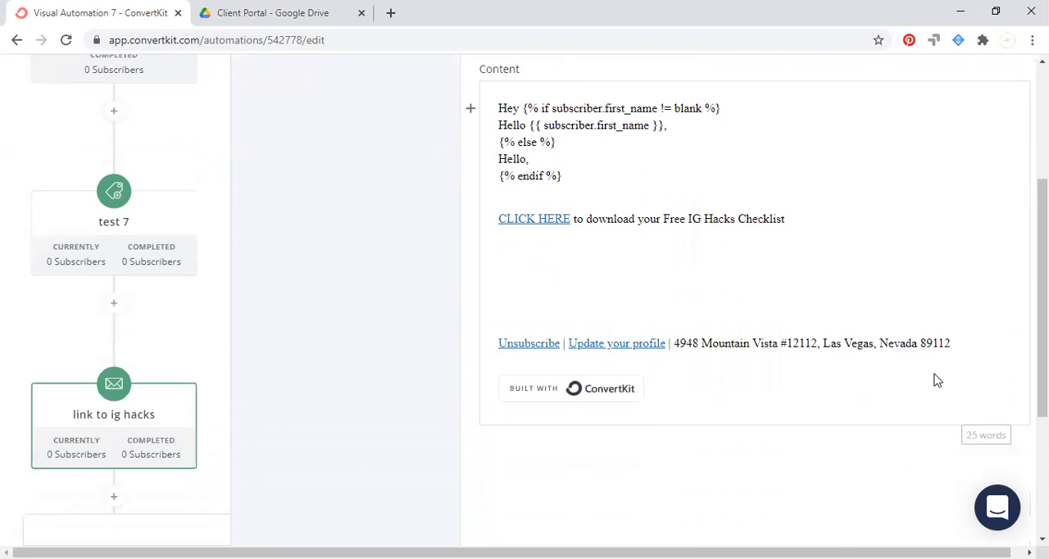
scroll(938, 380, "up", 3)
left_click(1000, 121)
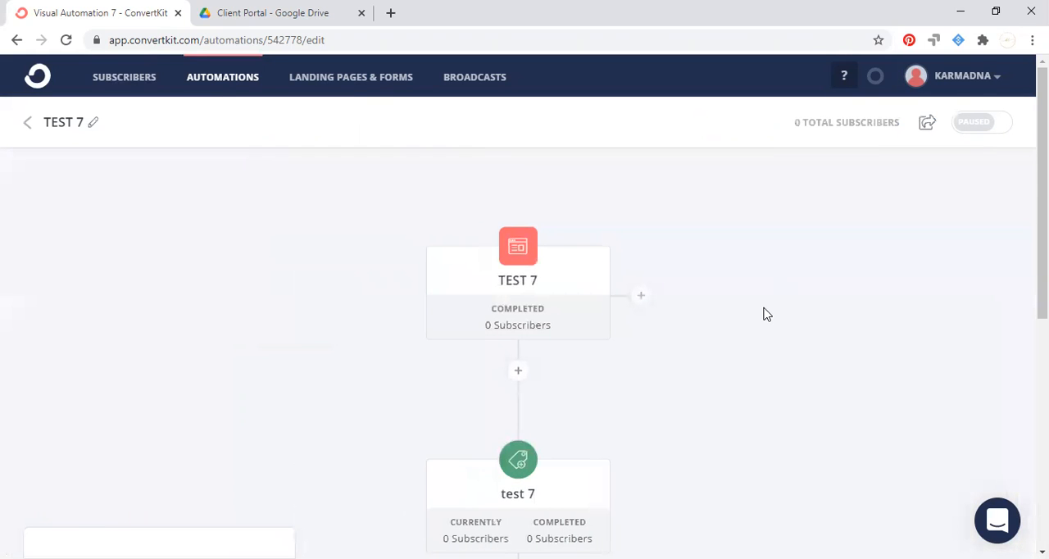
Review the TEST 7 automation flow from the landing page entry through the tag and email sequence to its end.
scroll(767, 314, "down", 3)
scroll(766, 314, "down", 3)
scroll(766, 314, "up", 6)
mouse_move(518, 330)
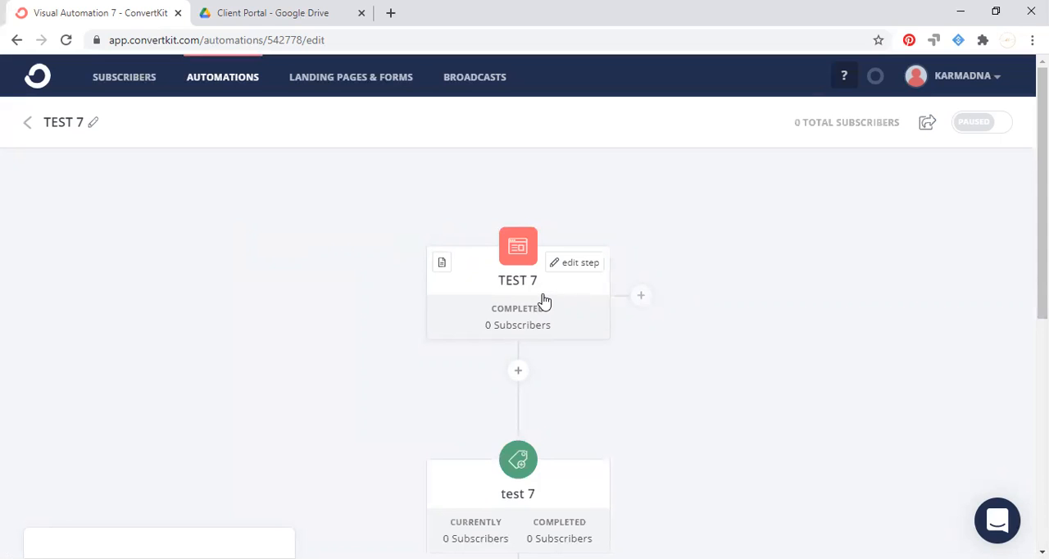
scroll(479, 303, "down", 2)
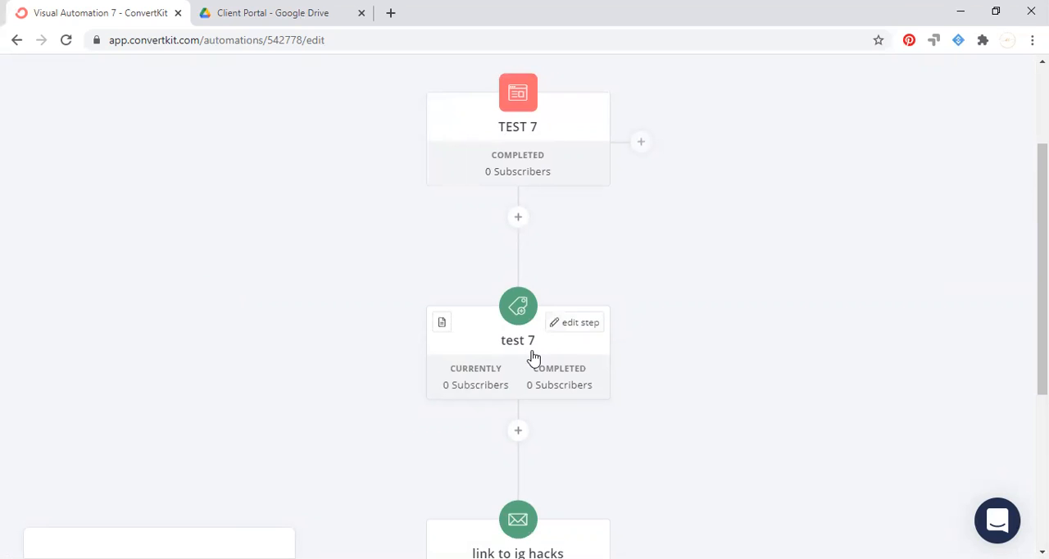
scroll(533, 358, "down", 1)
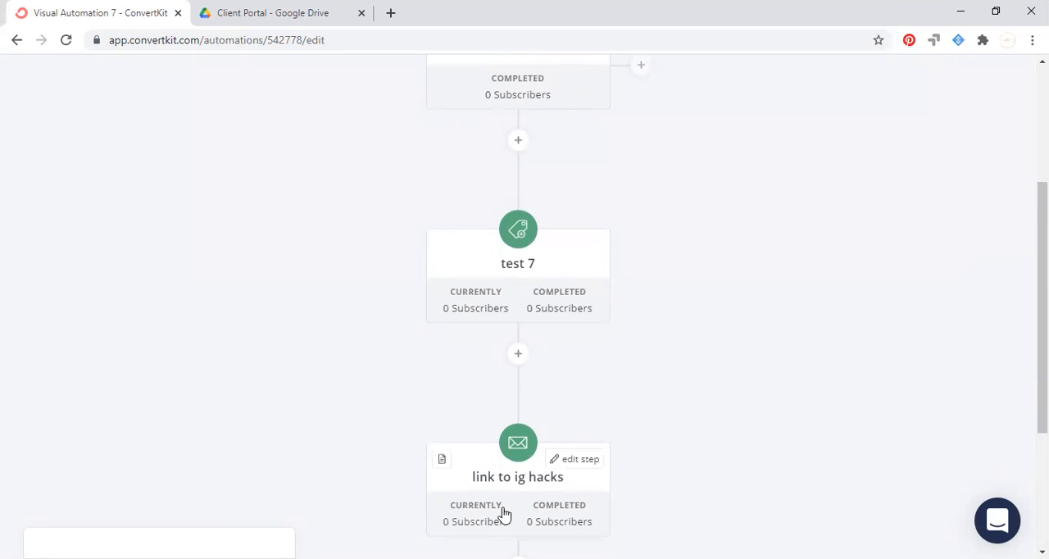
scroll(501, 513, "down", 1)
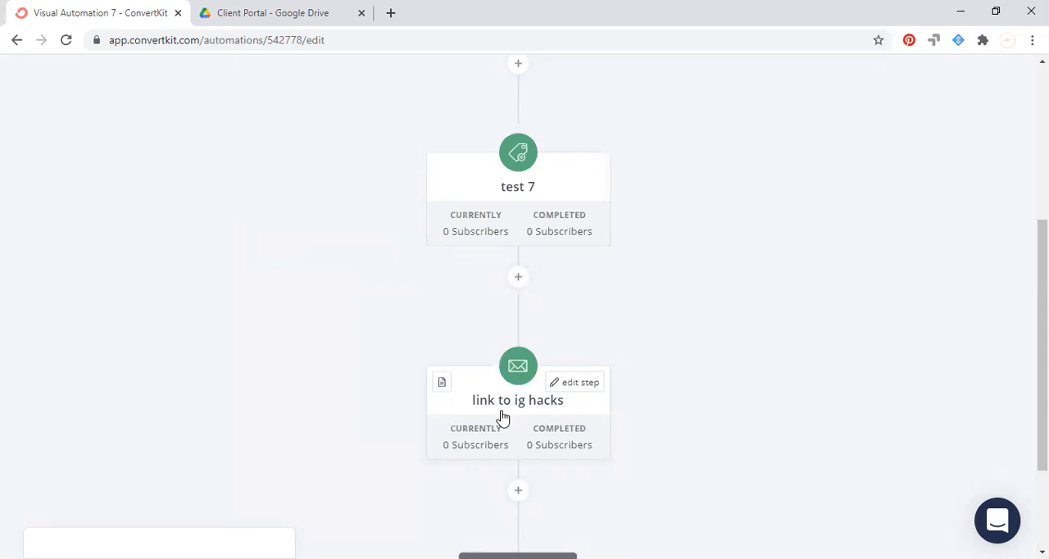
scroll(606, 425, "down", 1)
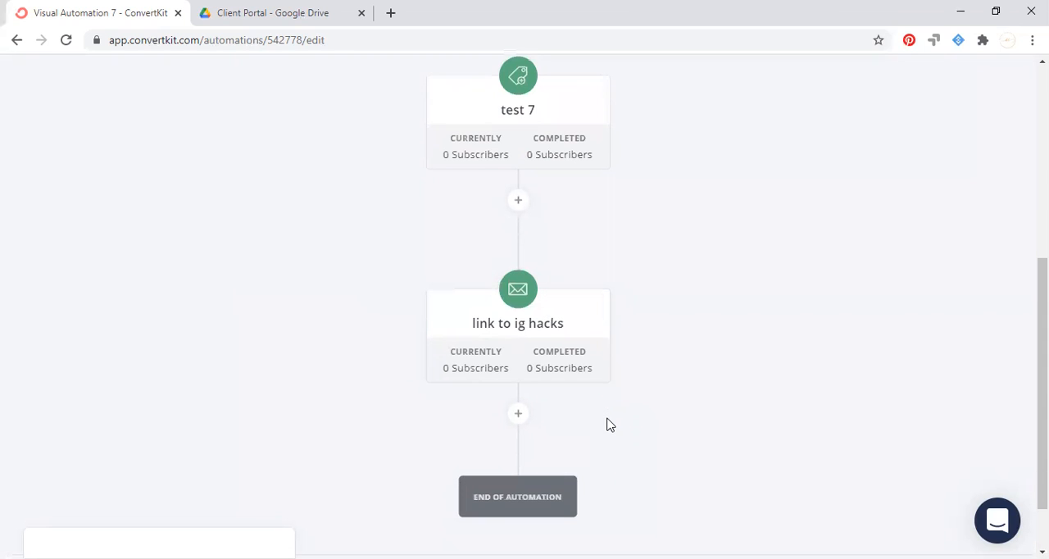
scroll(744, 346, "up", 5)
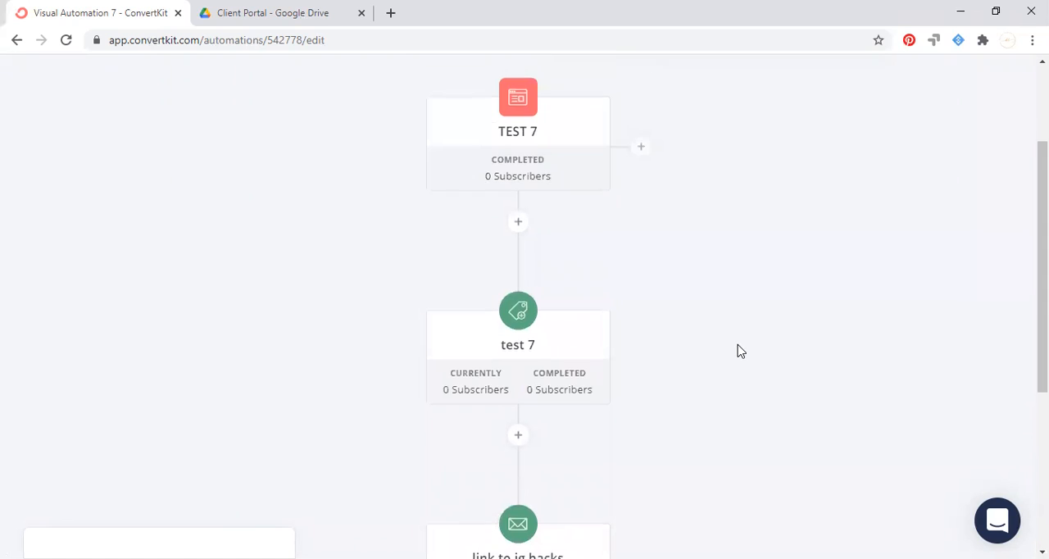